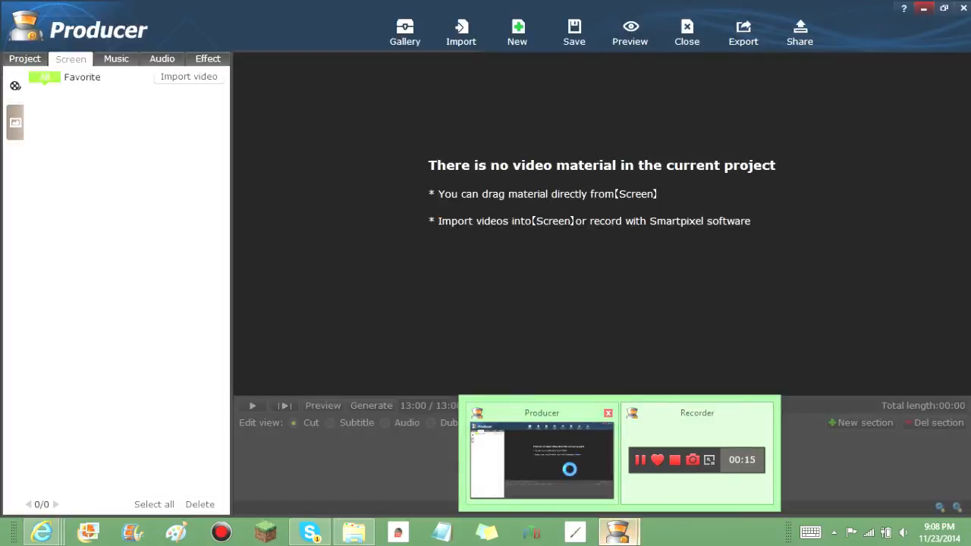
# Step: Minimize Producer via its taskbar thumbnail so the desktop and Recorder toolbar show
pyautogui.click(575, 466)
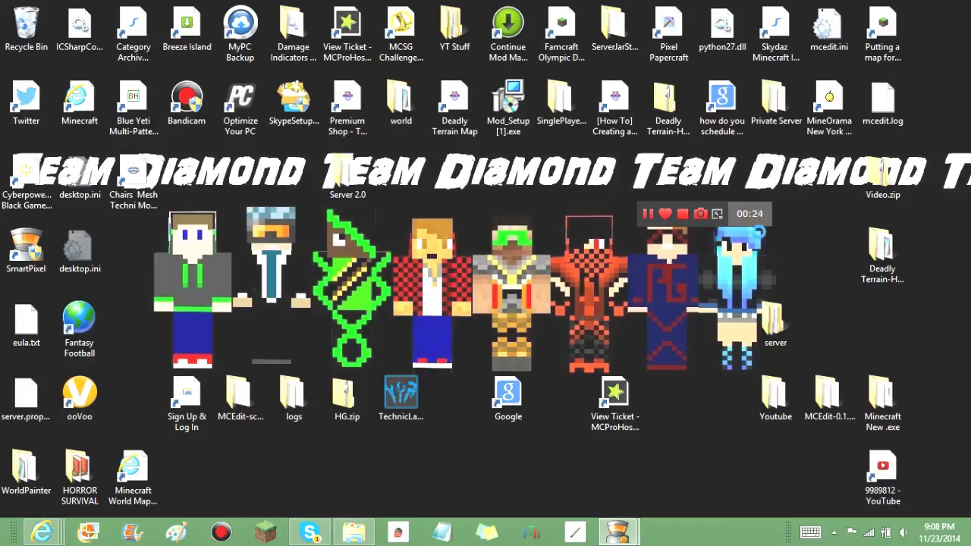
# Step: Expand the compact Recorder toolbar into its full window and move it to the left
pyautogui.click(717, 216)
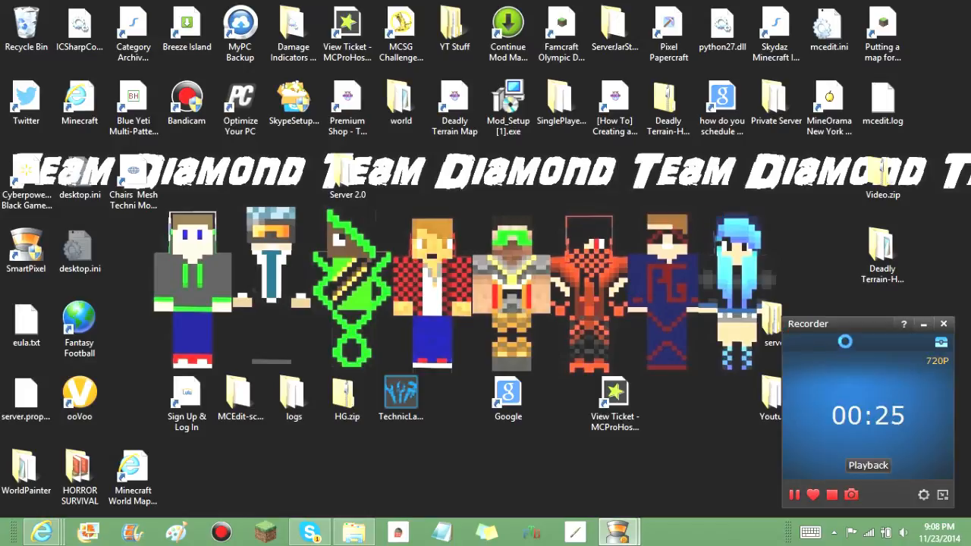
pyautogui.moveTo(812, 303)
pyautogui.mouseDown()
pyautogui.moveTo(706, 208)
pyautogui.moveTo(607, 170)
pyautogui.mouseUp()
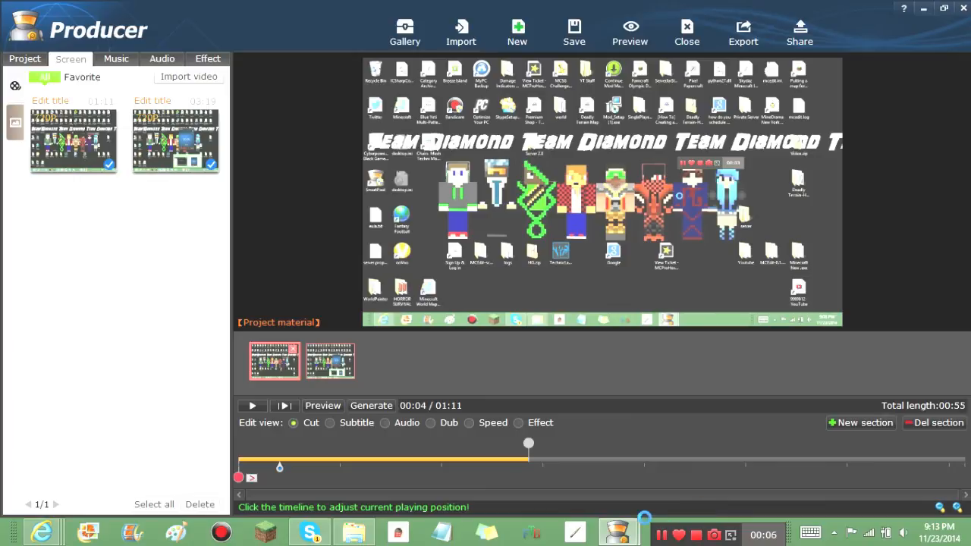
# Step: Show the Music library and stretch the kept cut section to the 01:38 project end
pyautogui.click(116, 59)
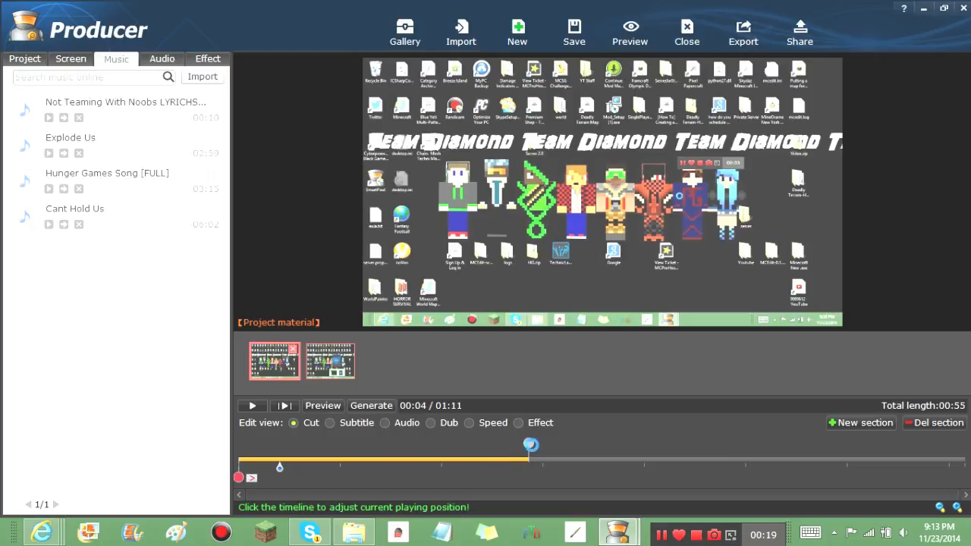
pyautogui.moveTo(528, 443); pyautogui.dragTo(965, 443)
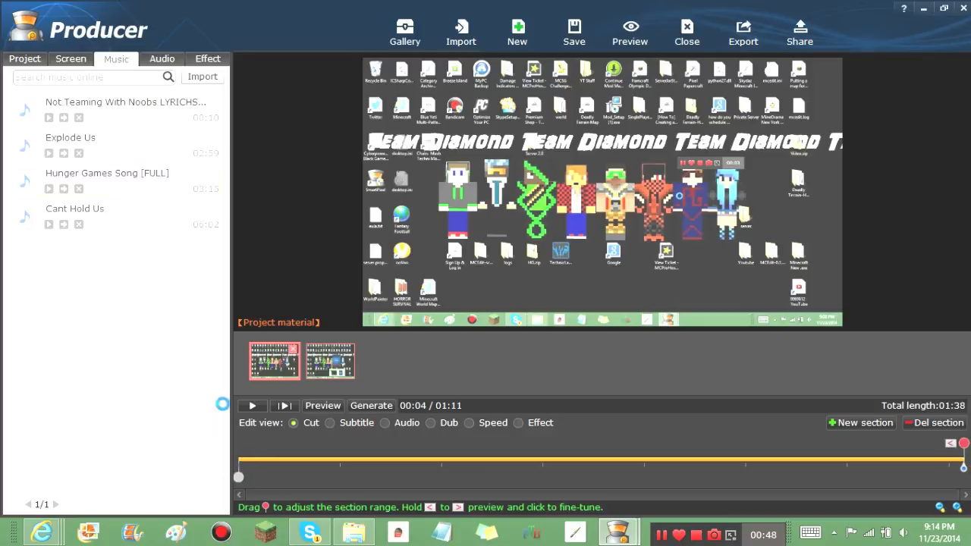
# Step: Add Explode Us as music starting at the timeline beginning and play the project to hear it
pyautogui.click(63, 153)
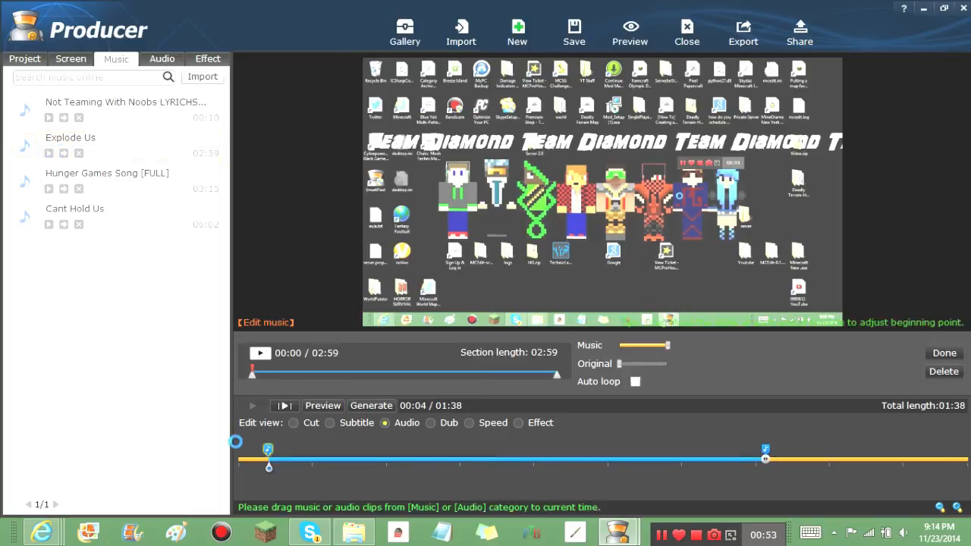
pyautogui.moveTo(268, 466); pyautogui.dragTo(231, 461)
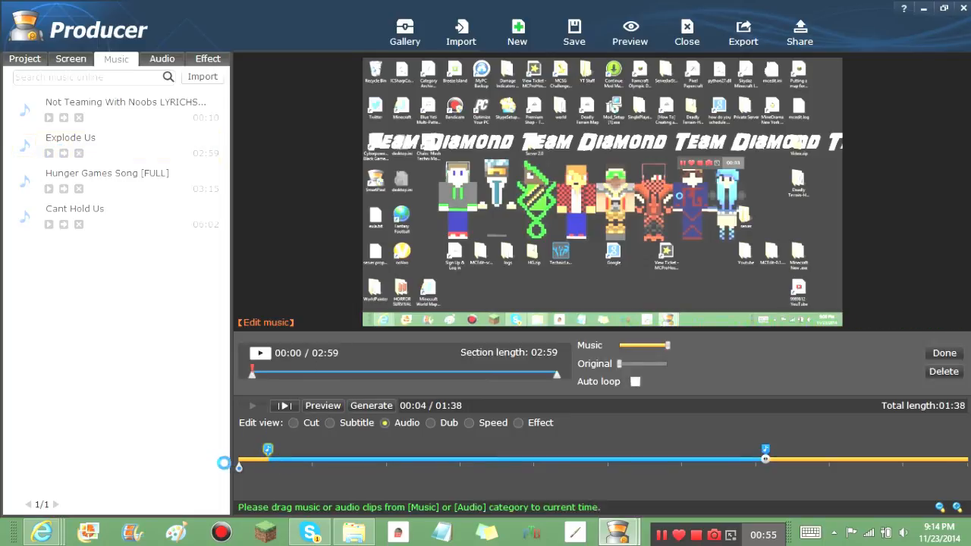
pyautogui.click(768, 455)
pyautogui.moveTo(293, 458)
pyautogui.mouseDown()
pyautogui.moveTo(239, 459)
pyautogui.moveTo(239, 451)
pyautogui.mouseUp()
pyautogui.click(735, 459)
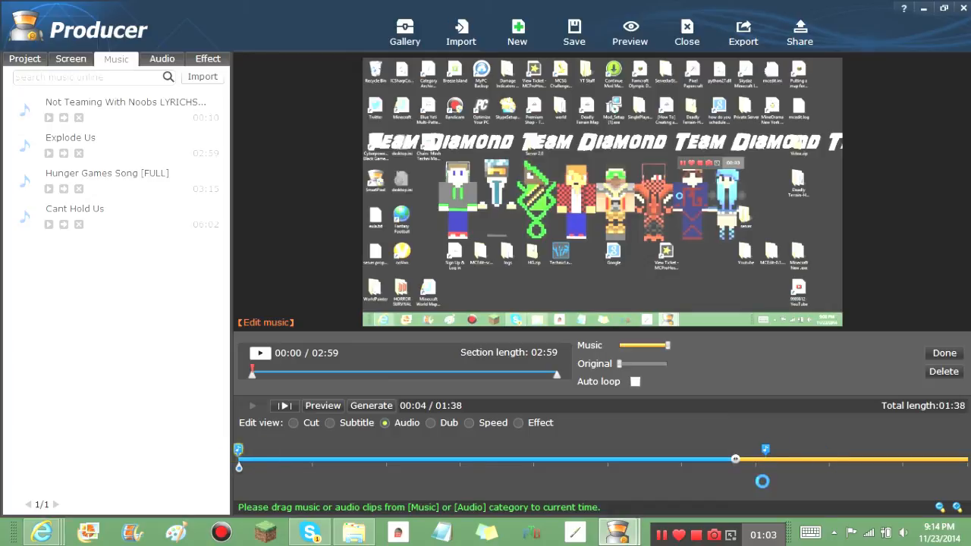
pyautogui.click(766, 451)
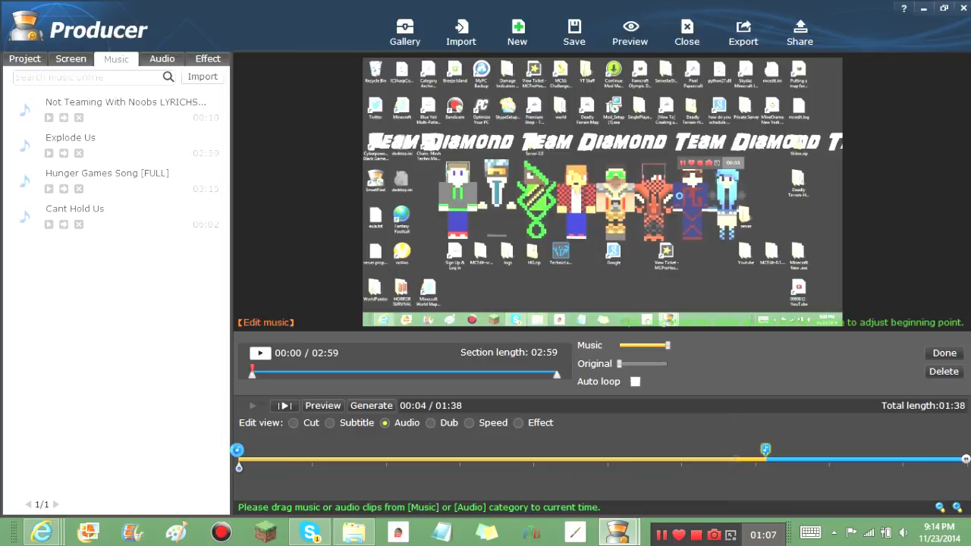
pyautogui.click(236, 450)
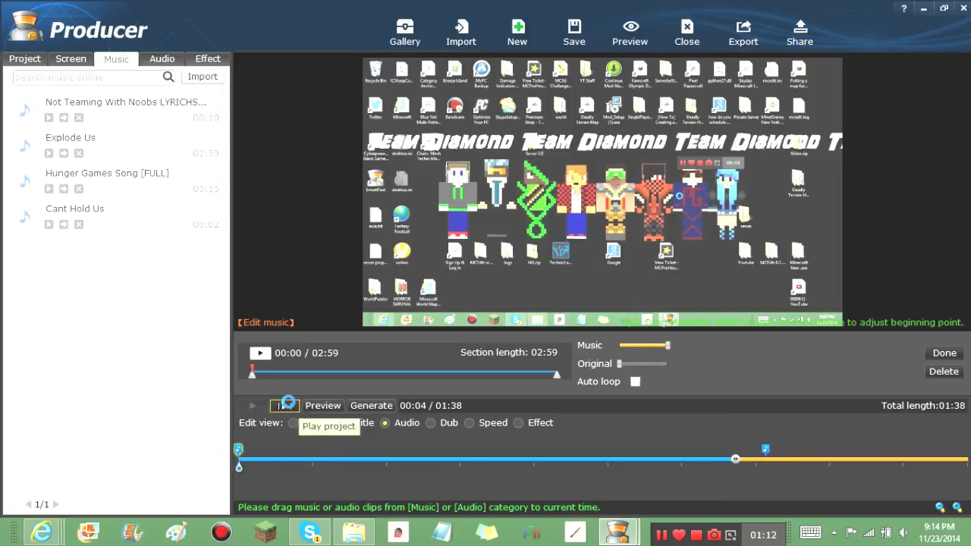
pyautogui.click(288, 405)
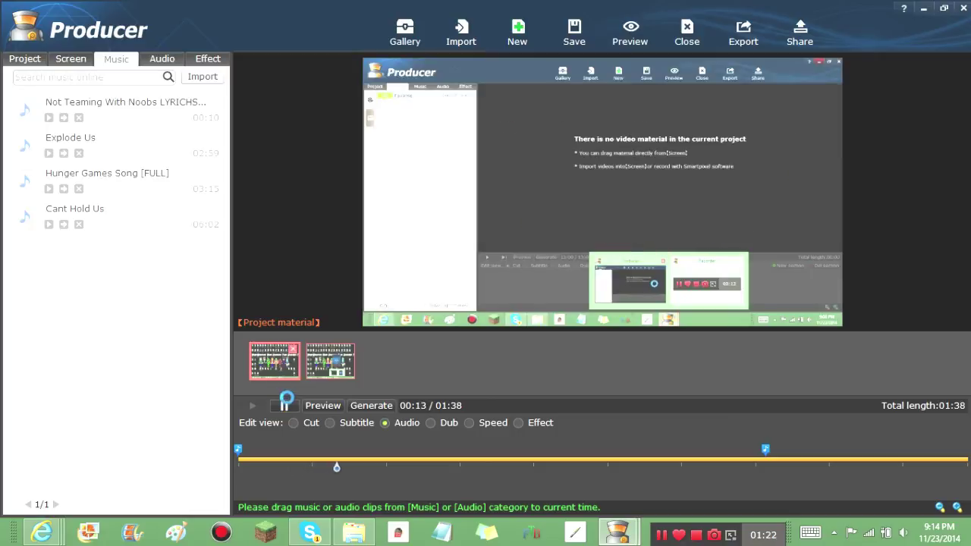
# Step: Pause playback and delete the music clips from the timeline, confirming each removal
pyautogui.click(284, 405)
pyautogui.click(238, 448)
pyautogui.click(237, 448)
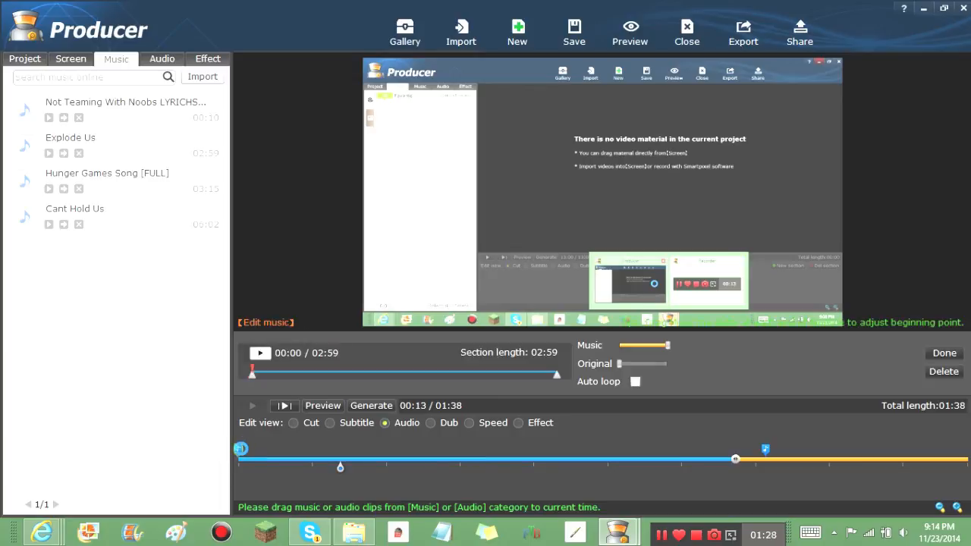
pyautogui.click(944, 371)
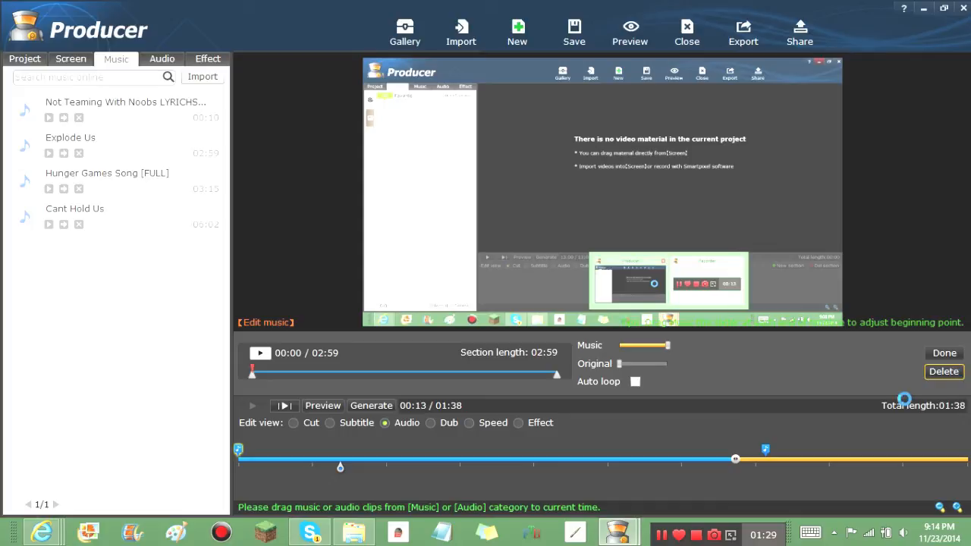
pyautogui.click(456, 280)
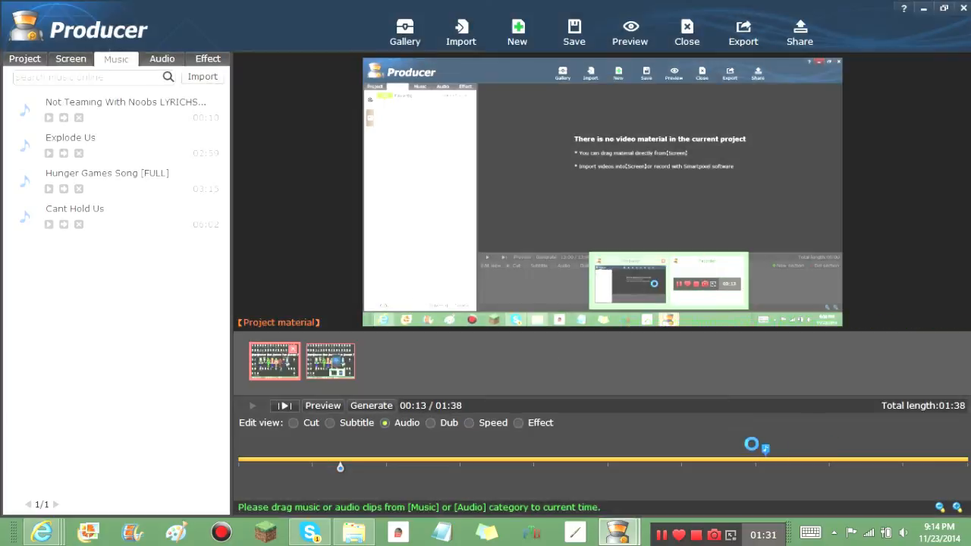
pyautogui.moveTo(751, 444); pyautogui.dragTo(762, 456)
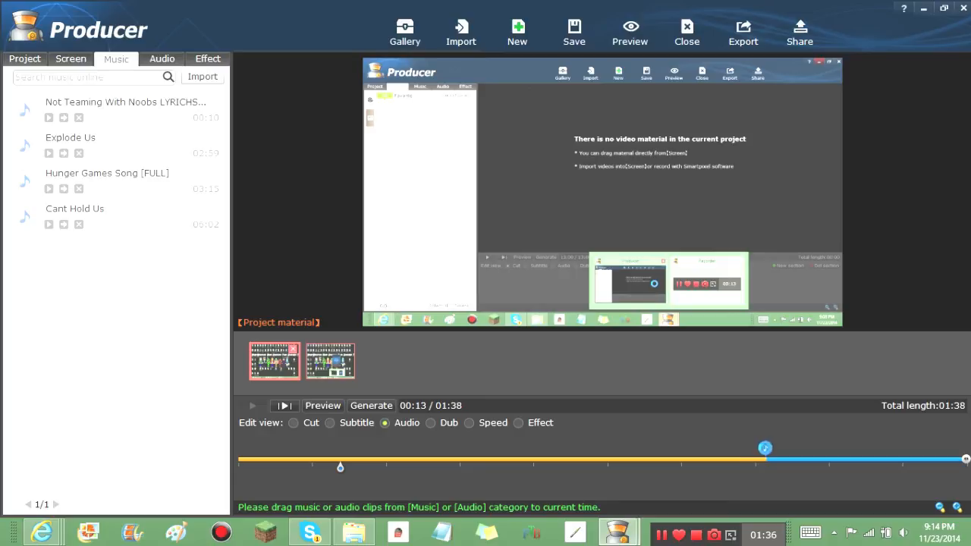
pyautogui.doubleClick(765, 447)
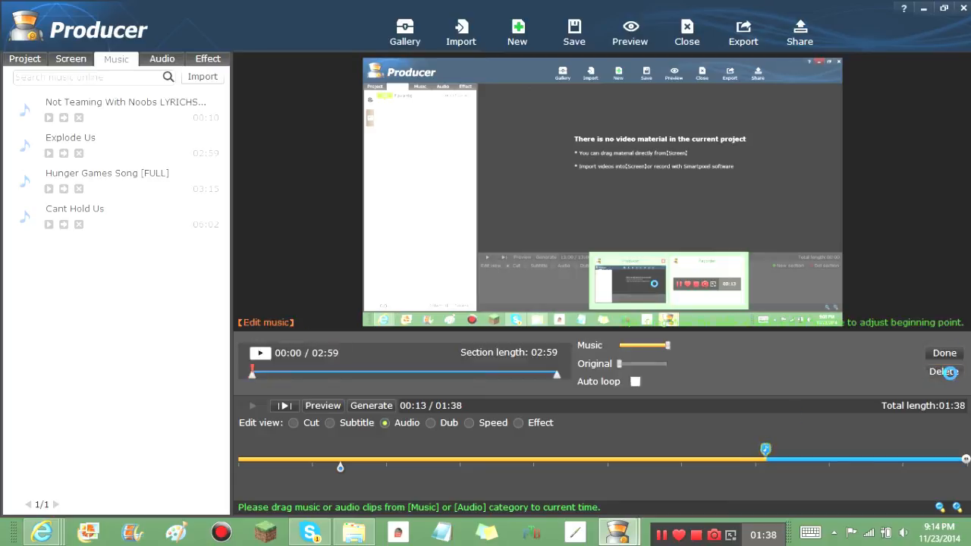
pyautogui.click(944, 372)
pyautogui.click(463, 284)
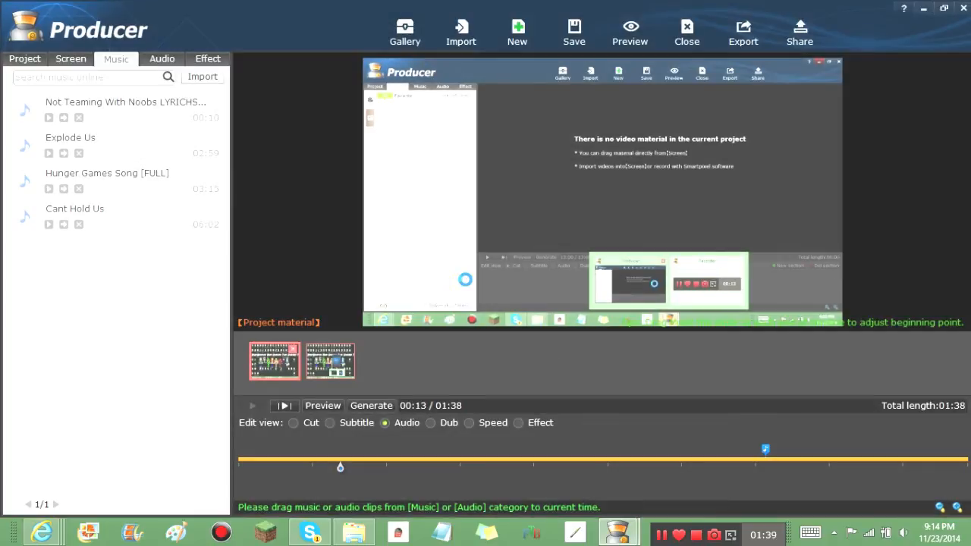
# Step: Replay from the start, delete the remaining music clip with confirmation, and move to Subtitle editing
pyautogui.click(242, 460)
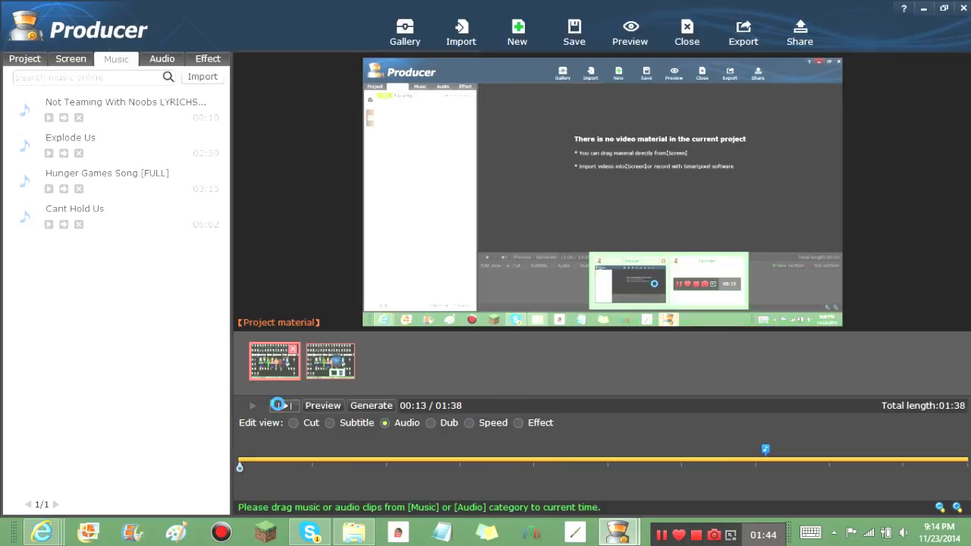
pyautogui.click(278, 405)
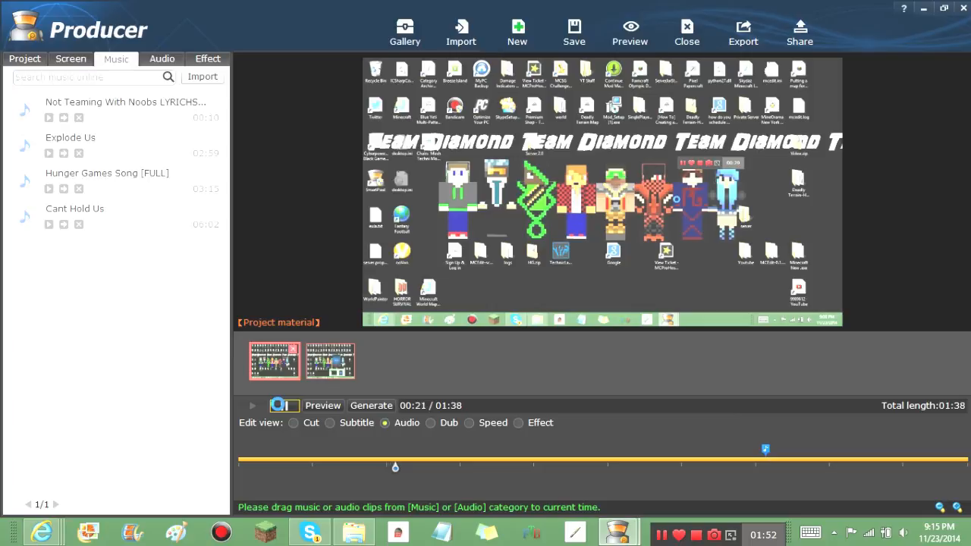
pyautogui.click(279, 405)
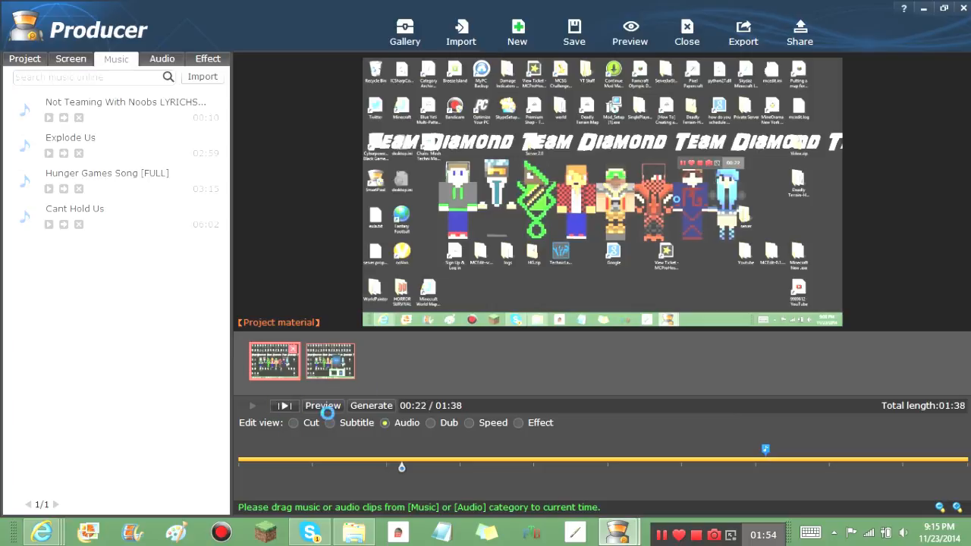
pyautogui.moveTo(402, 469); pyautogui.dragTo(219, 452)
pyautogui.click(763, 447)
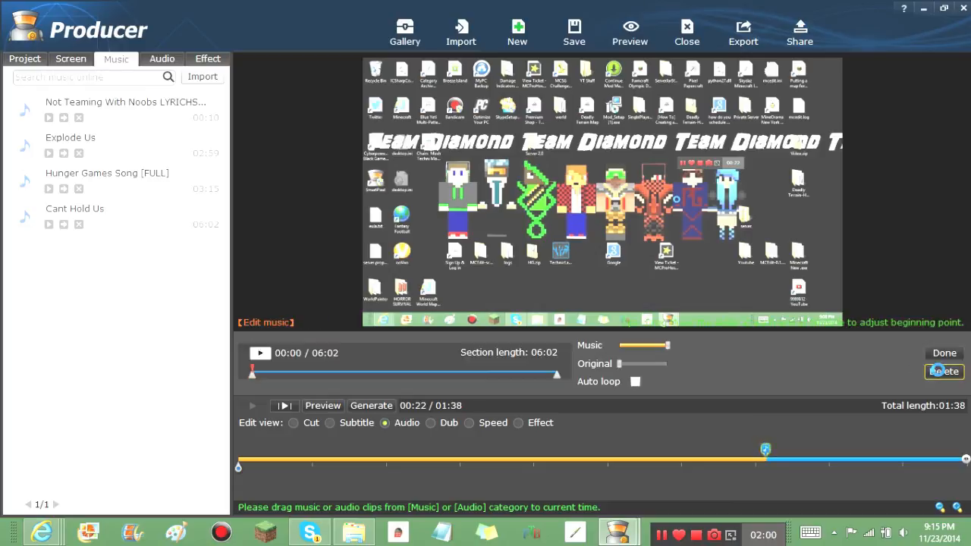
pyautogui.click(944, 371)
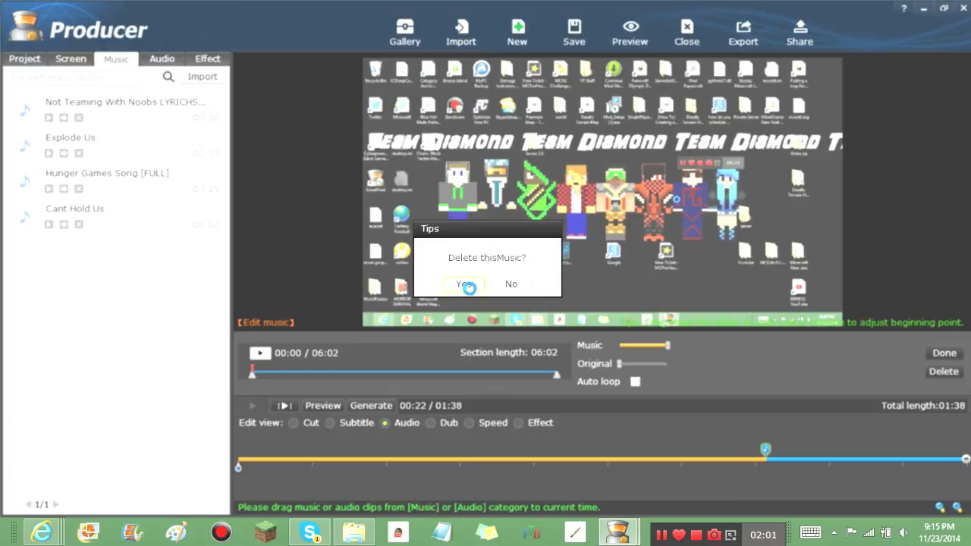
pyautogui.click(468, 287)
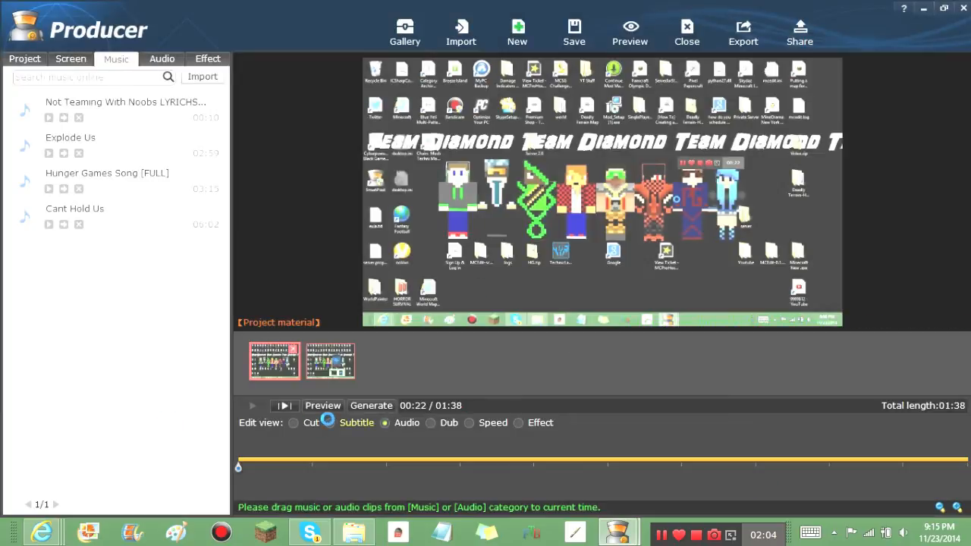
pyautogui.click(328, 422)
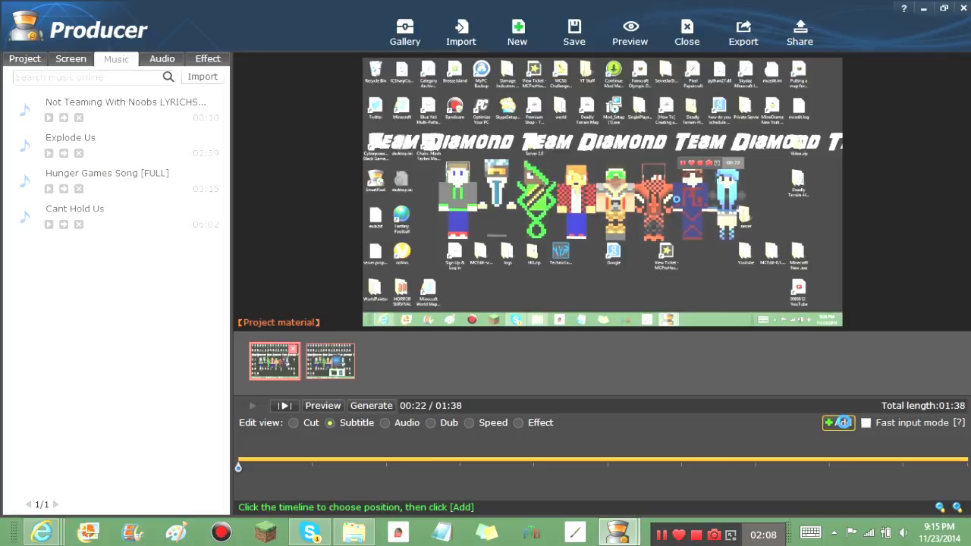
# Step: Add a subtitle reading 'HI I am Tim, A Butt!' with the orange gradient text style
pyautogui.click(844, 422)
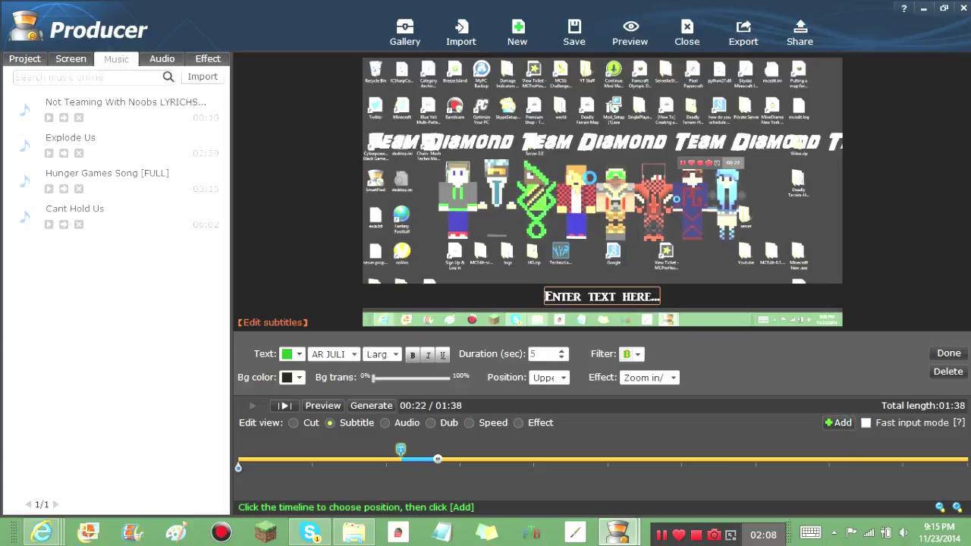
pyautogui.click(606, 298)
pyautogui.write('HI I A')
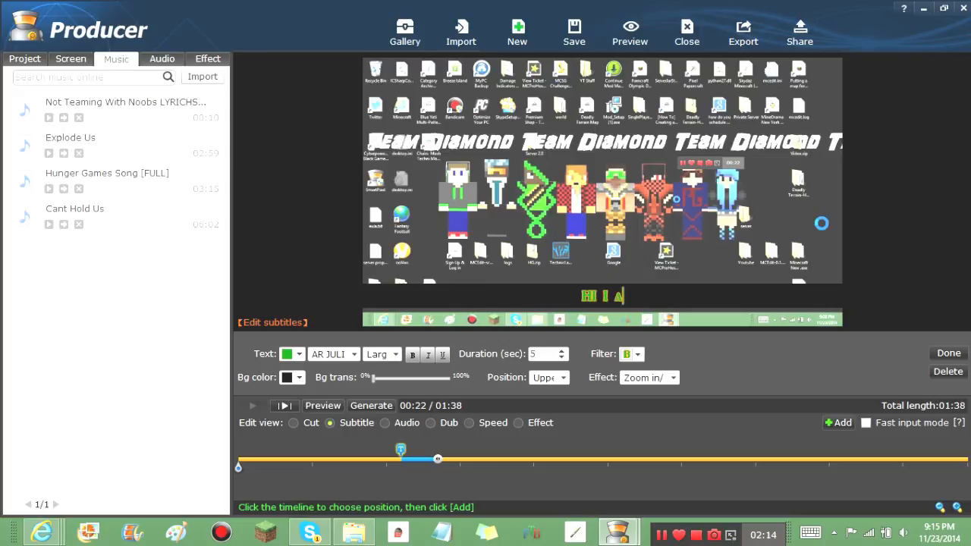
pyautogui.write('I am Tim')
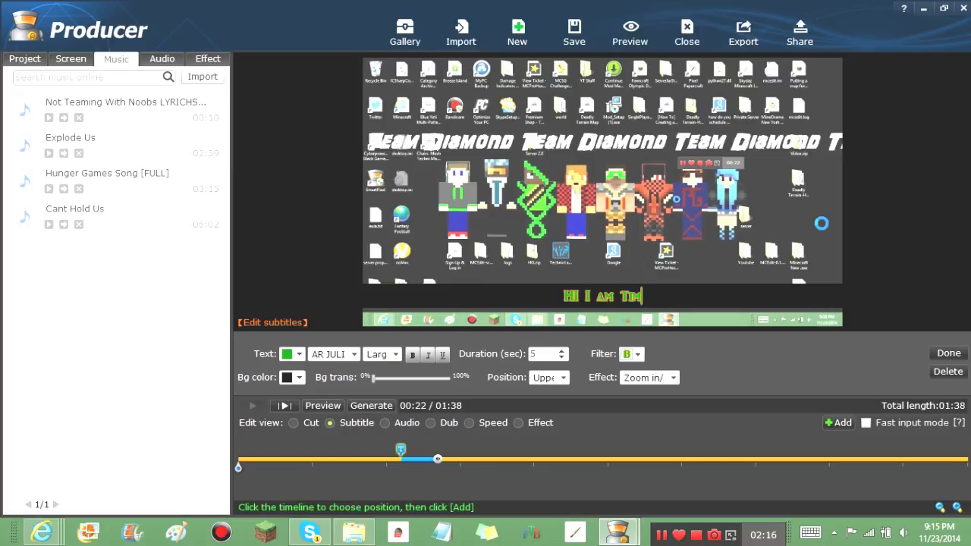
pyautogui.write(', A Butt')
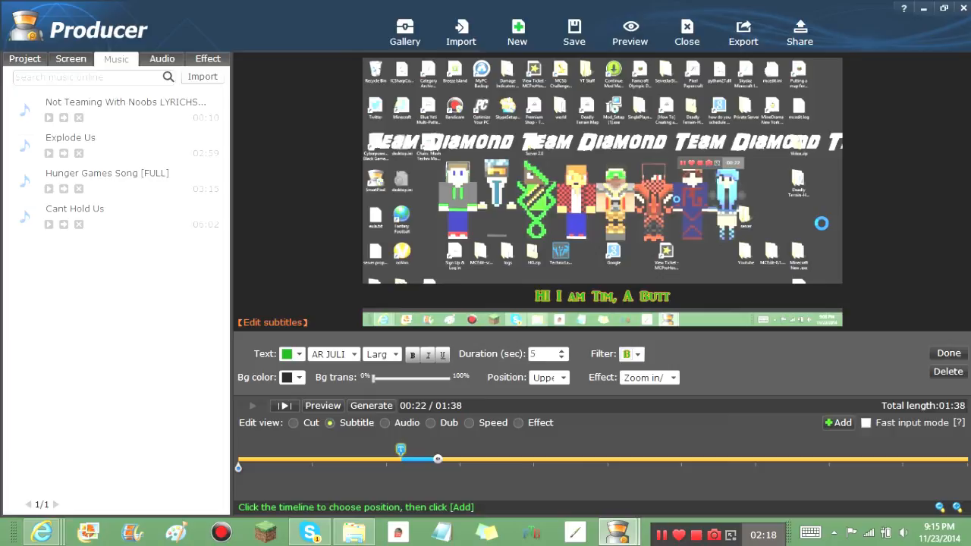
pyautogui.write('!')
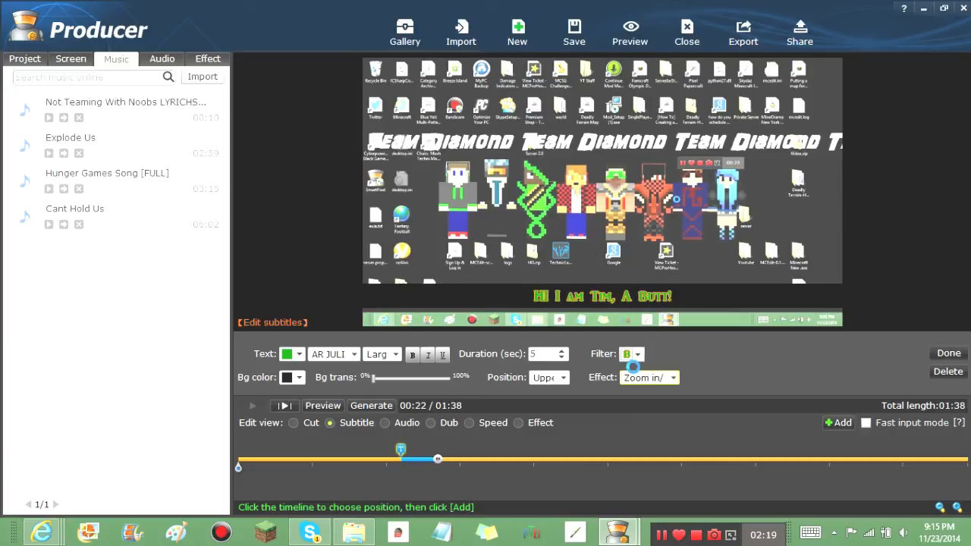
pyautogui.click(637, 354)
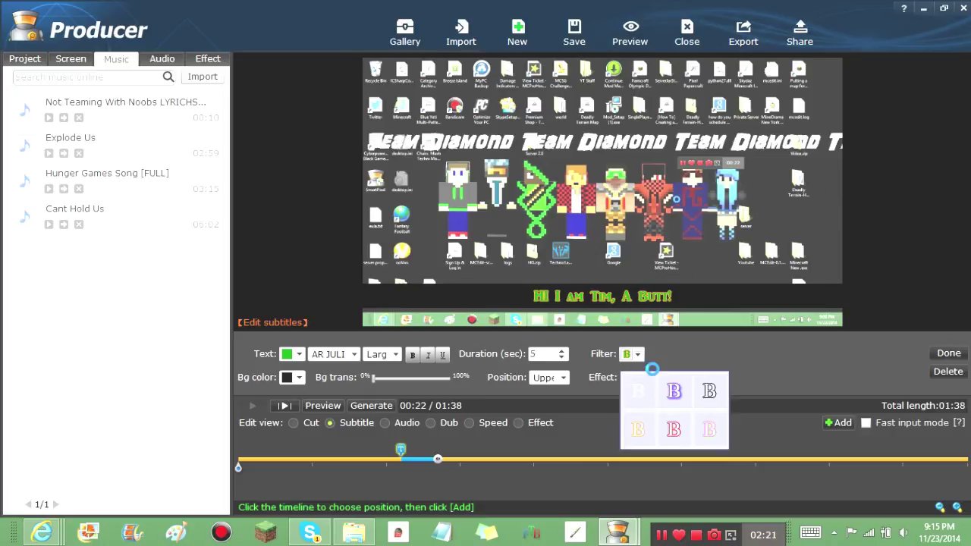
pyautogui.click(681, 423)
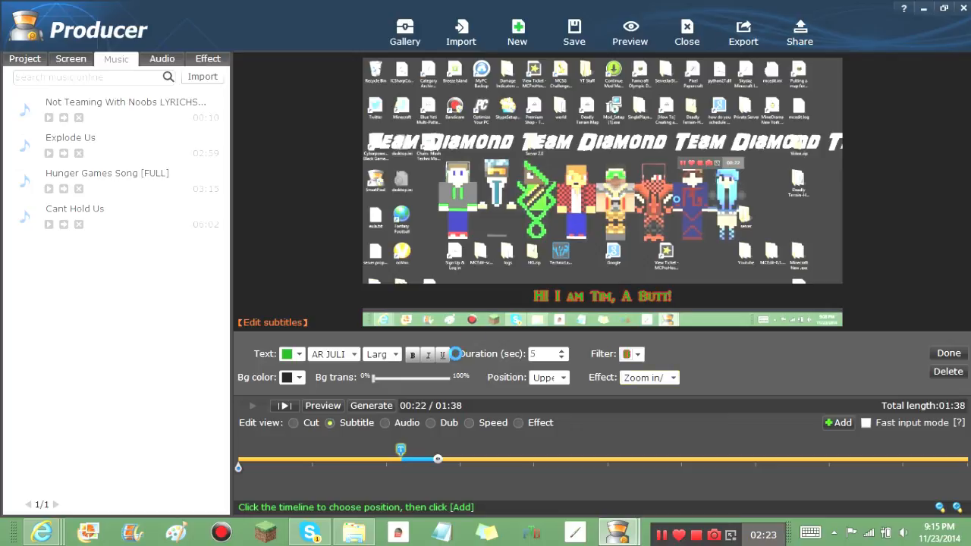
# Step: Give the subtitle a decorative AR font at large size with bold italic, after trying a small size
pyautogui.click(353, 354)
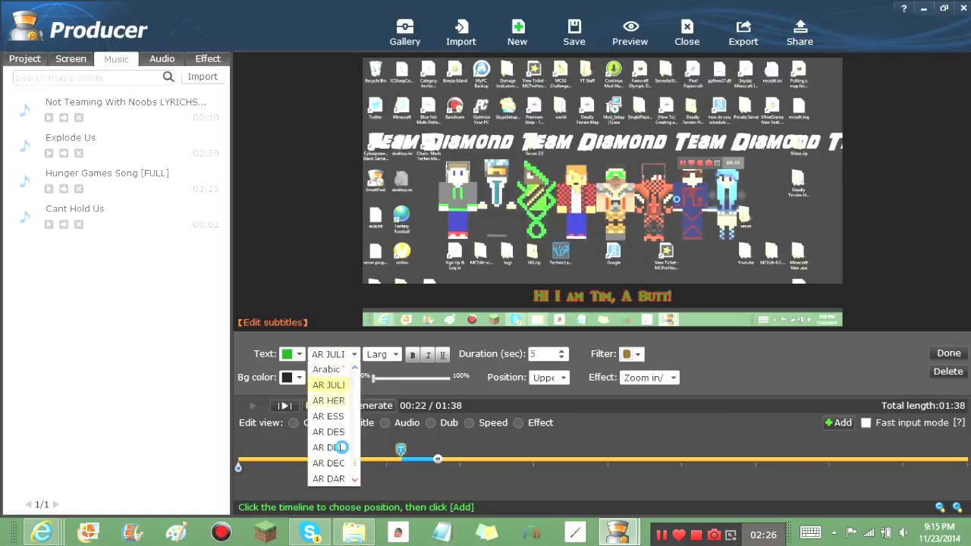
pyautogui.scroll(-1, 339, 467)
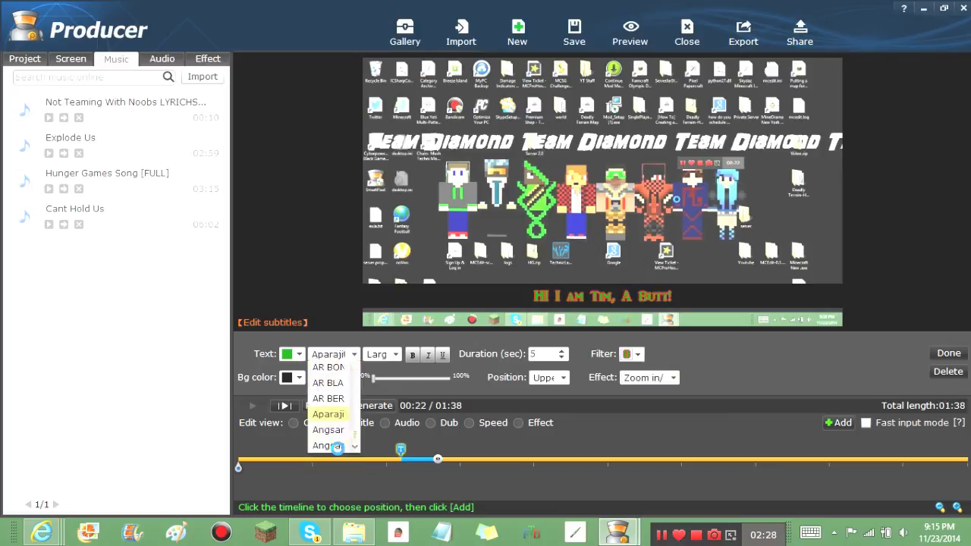
pyautogui.click(336, 448)
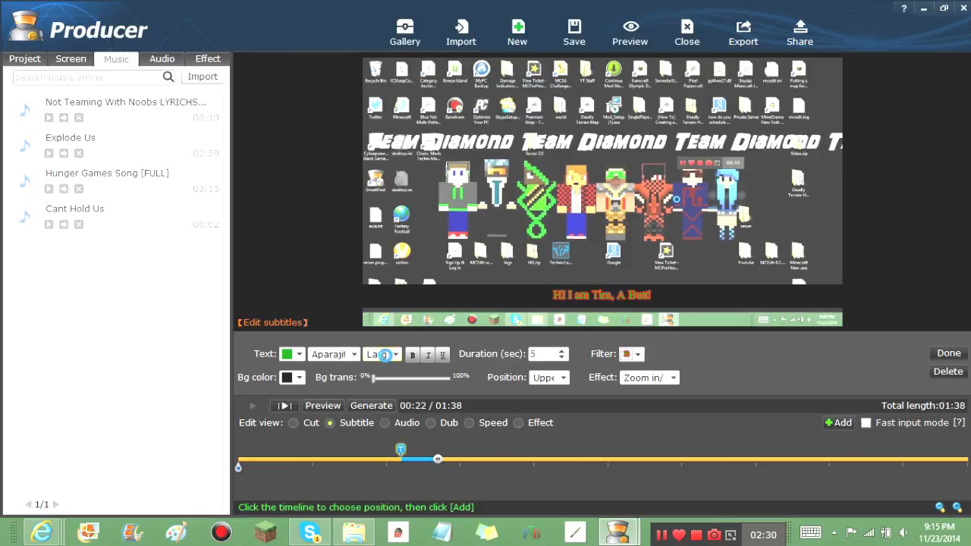
pyautogui.click(395, 353)
pyautogui.click(388, 369)
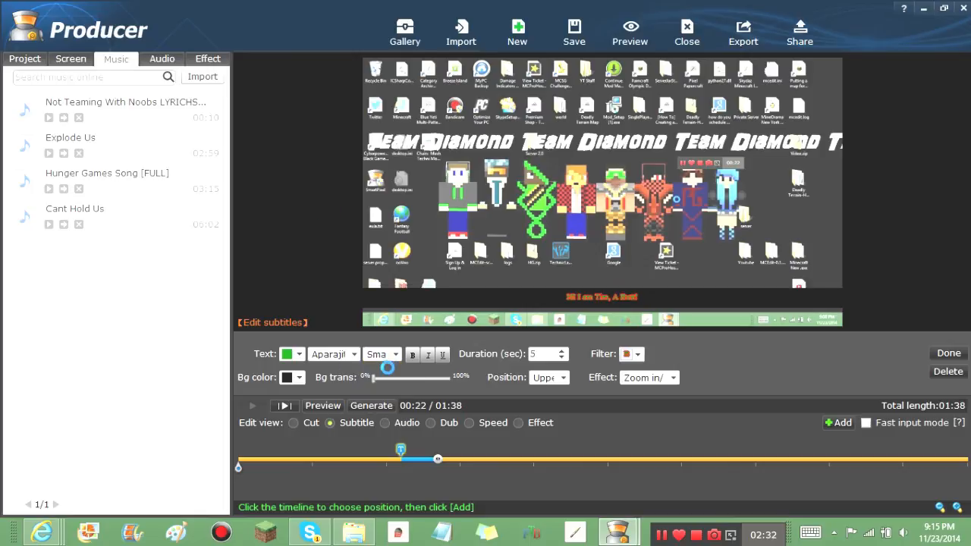
pyautogui.click(413, 354)
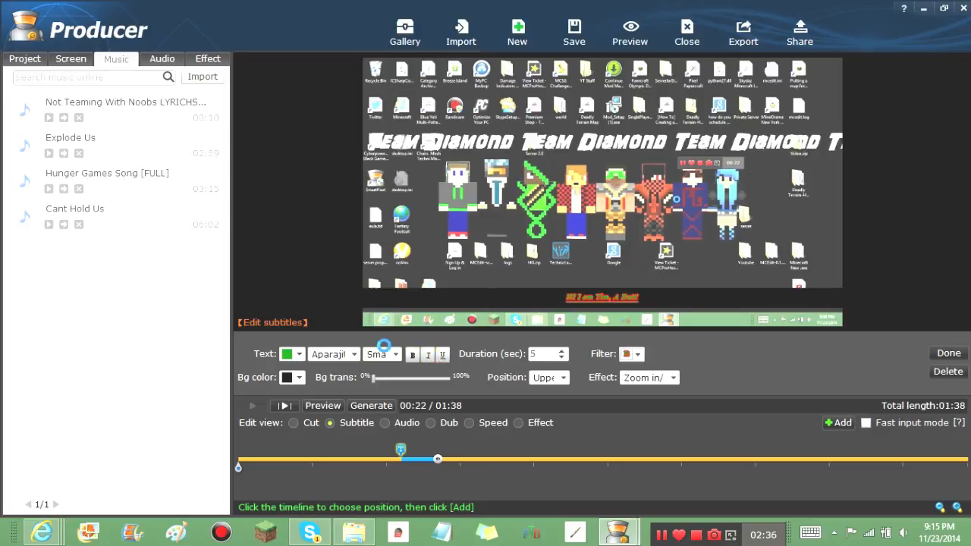
pyautogui.click(383, 354)
pyautogui.click(382, 400)
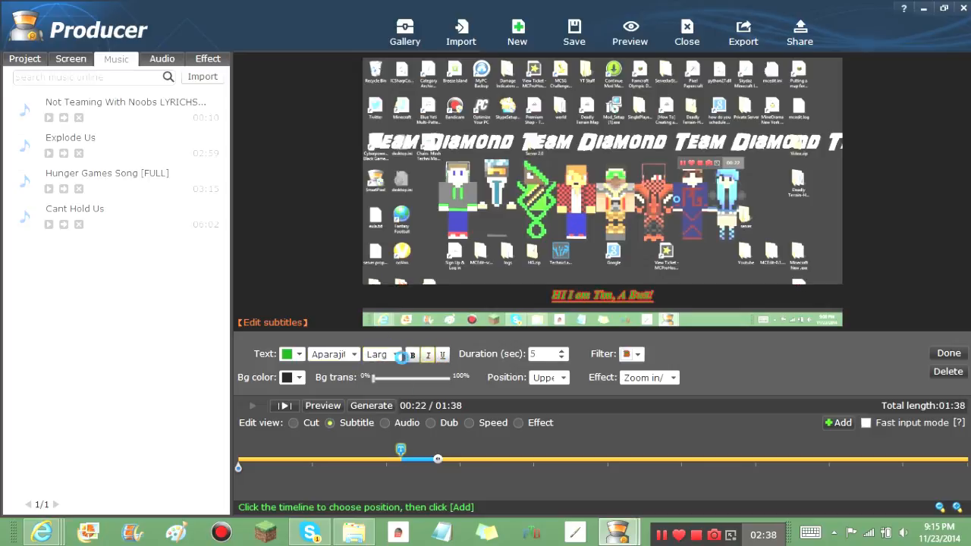
pyautogui.click(354, 354)
pyautogui.click(329, 384)
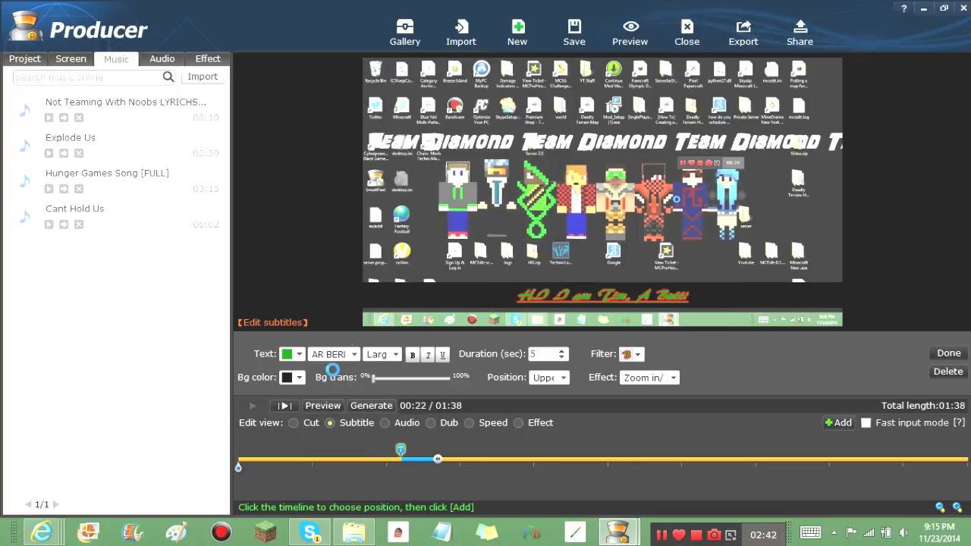
# Step: Set the subtitle's background to pink, effect to Windy and position to Bottom
pyautogui.click(296, 379)
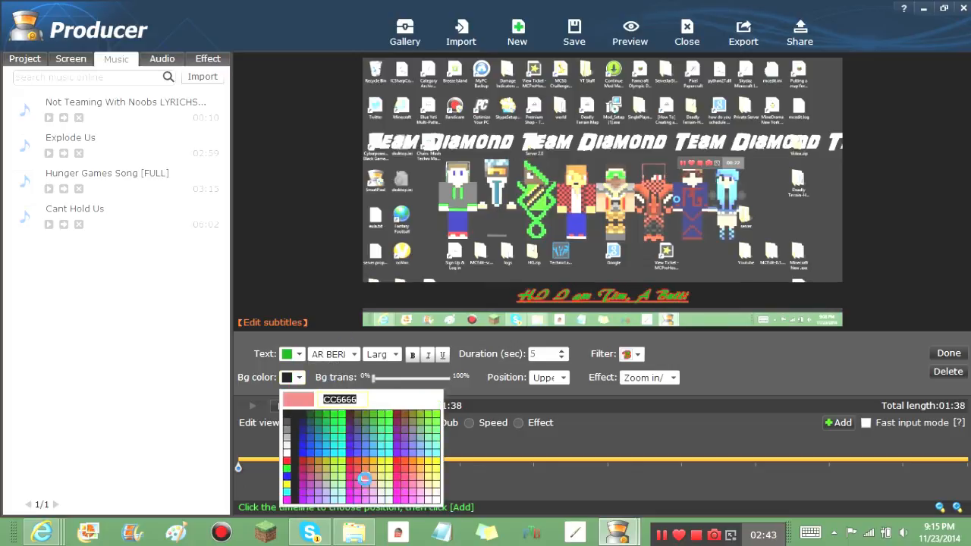
pyautogui.click(364, 480)
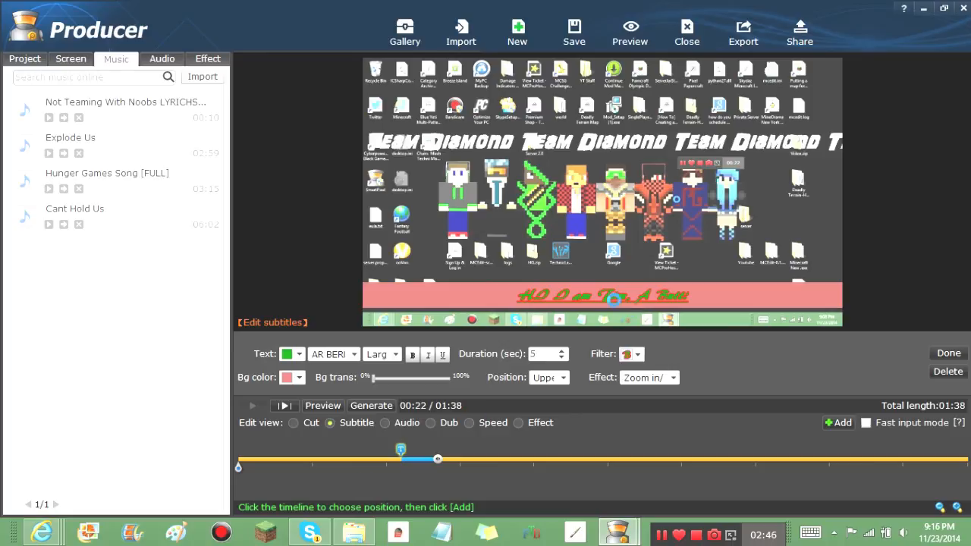
pyautogui.click(674, 377)
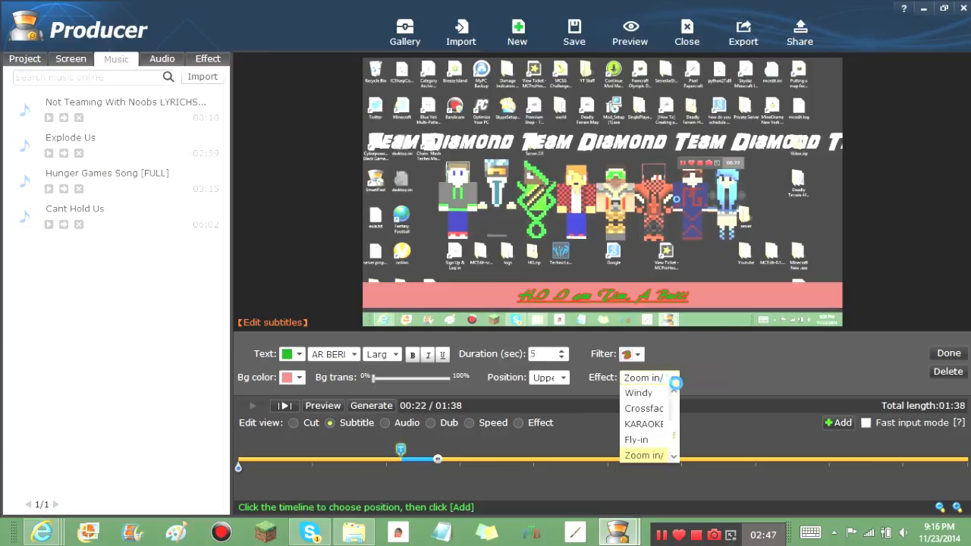
pyautogui.click(645, 398)
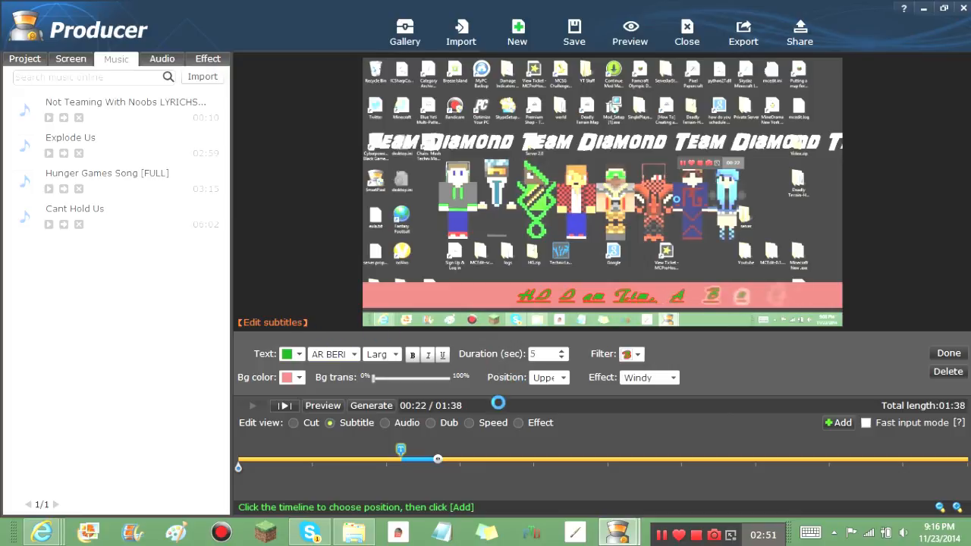
pyautogui.click(565, 378)
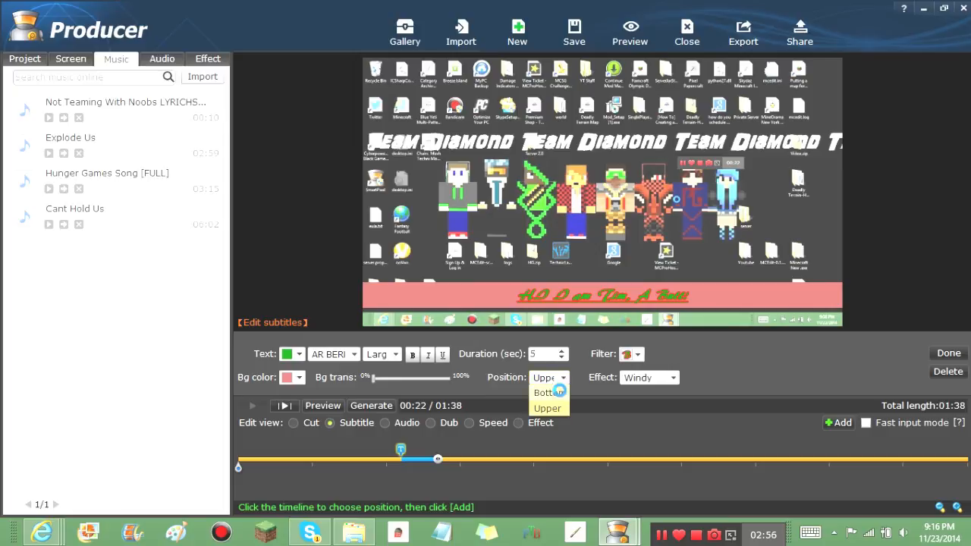
pyautogui.click(552, 393)
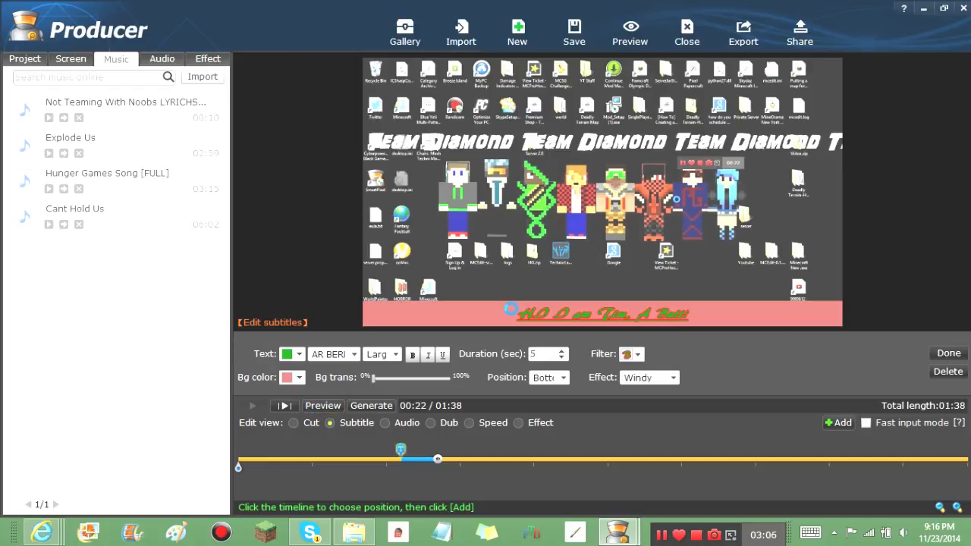
# Step: Delete the subtitle with confirmation and move to Speed editing
pyautogui.click(947, 371)
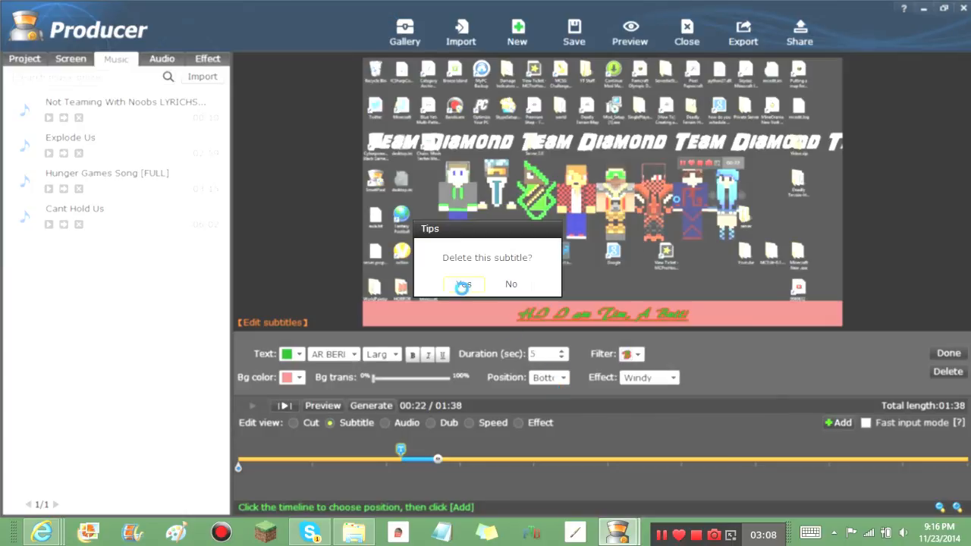
pyautogui.click(463, 285)
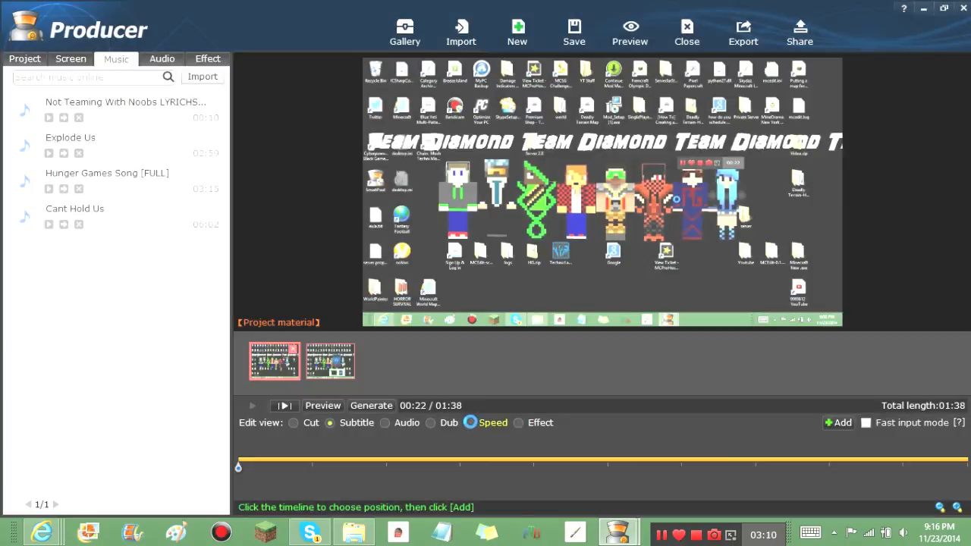
pyautogui.click(470, 422)
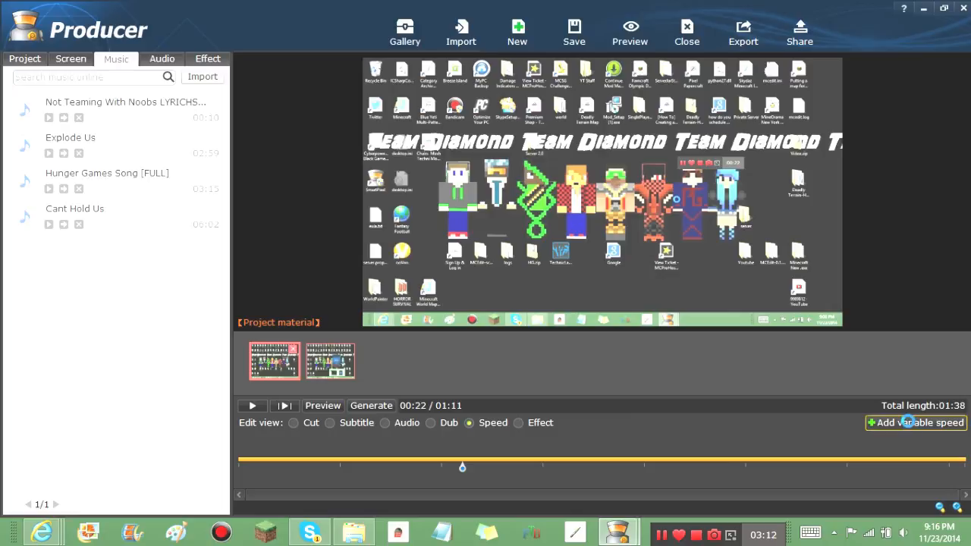
pyautogui.click(916, 422)
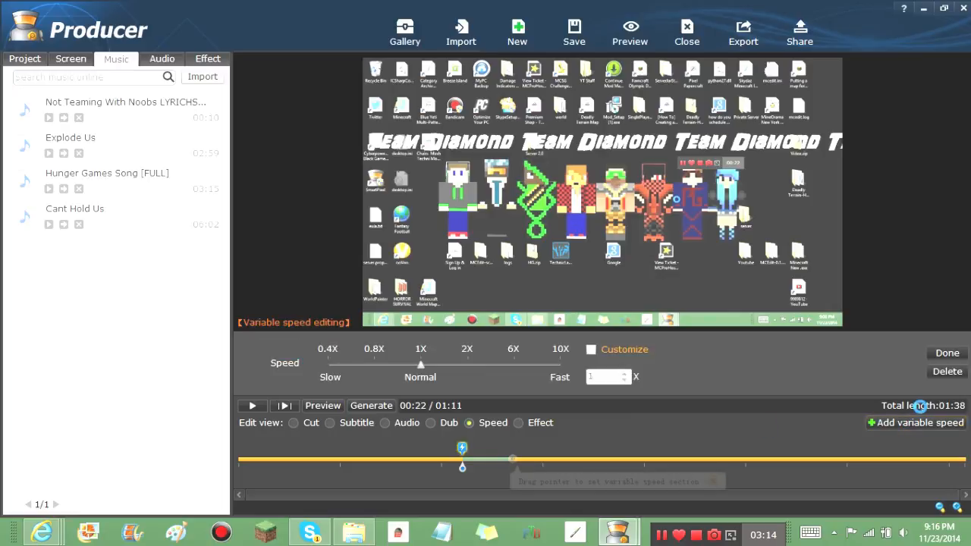
pyautogui.click(560, 363)
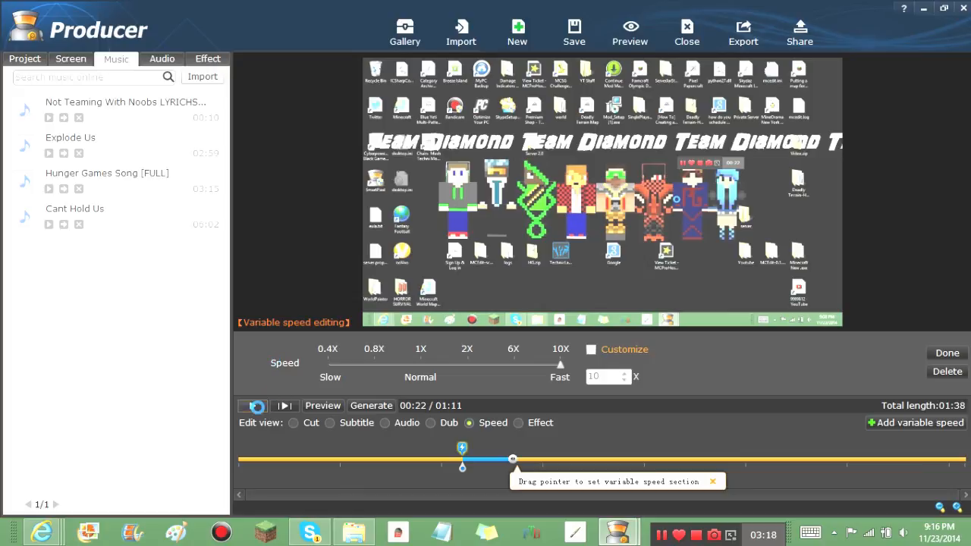
pyautogui.click(253, 406)
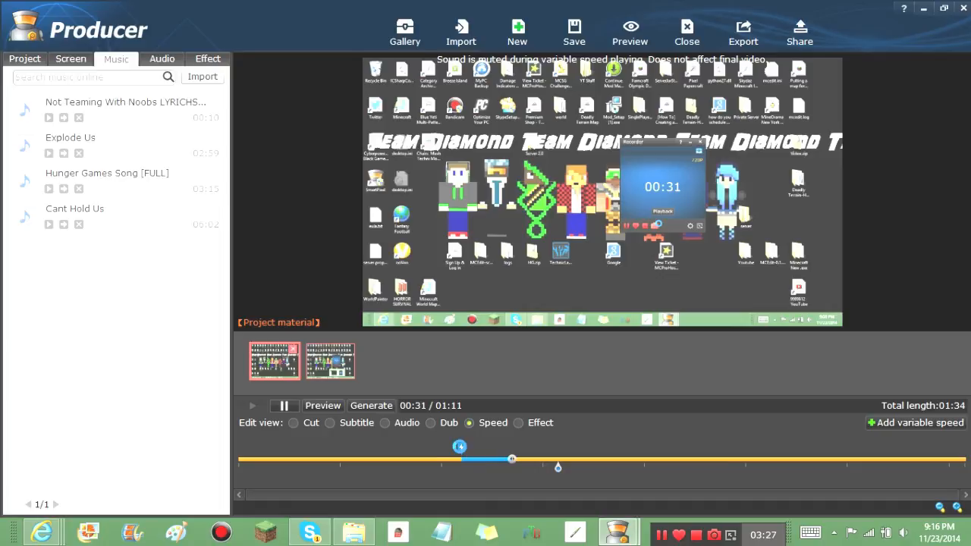
pyautogui.click(292, 406)
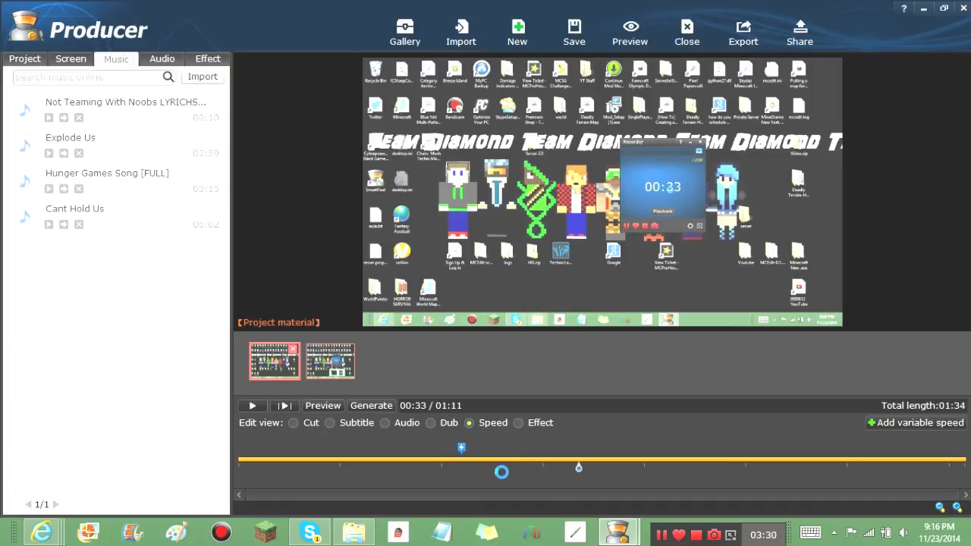
pyautogui.moveTo(454, 458); pyautogui.dragTo(512, 458)
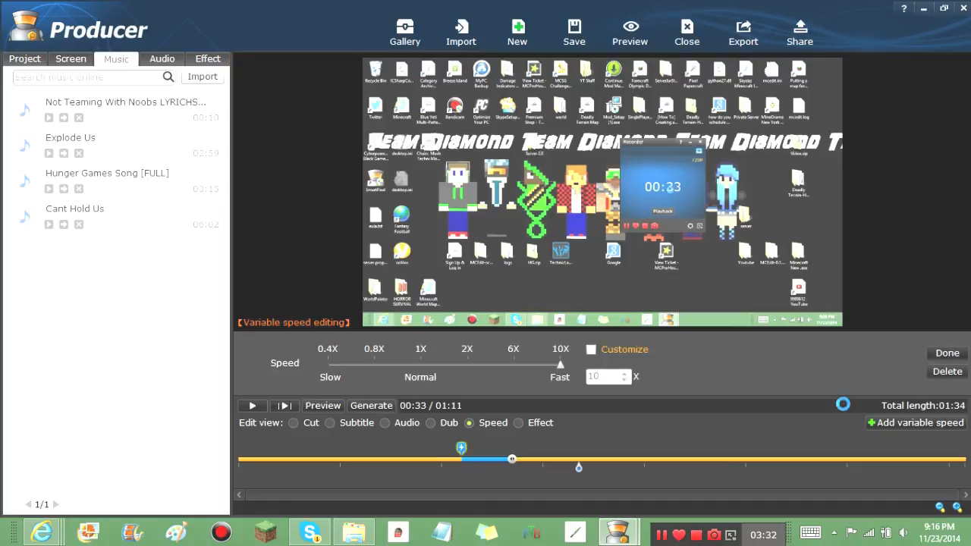
pyautogui.click(948, 371)
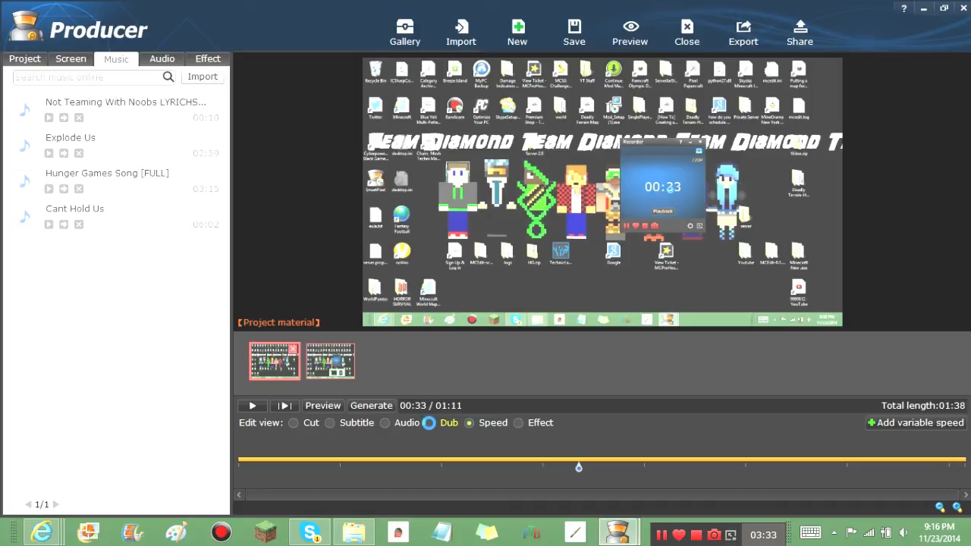
# Step: Switch through Dub to Cut editing and drag the cut section's end handle along the 01:38 timeline
pyautogui.click(428, 423)
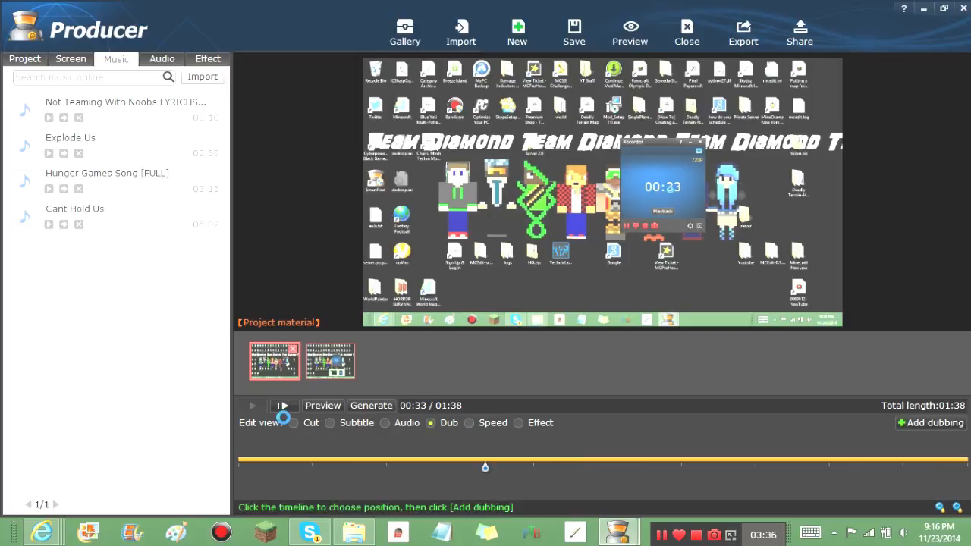
pyautogui.click(297, 424)
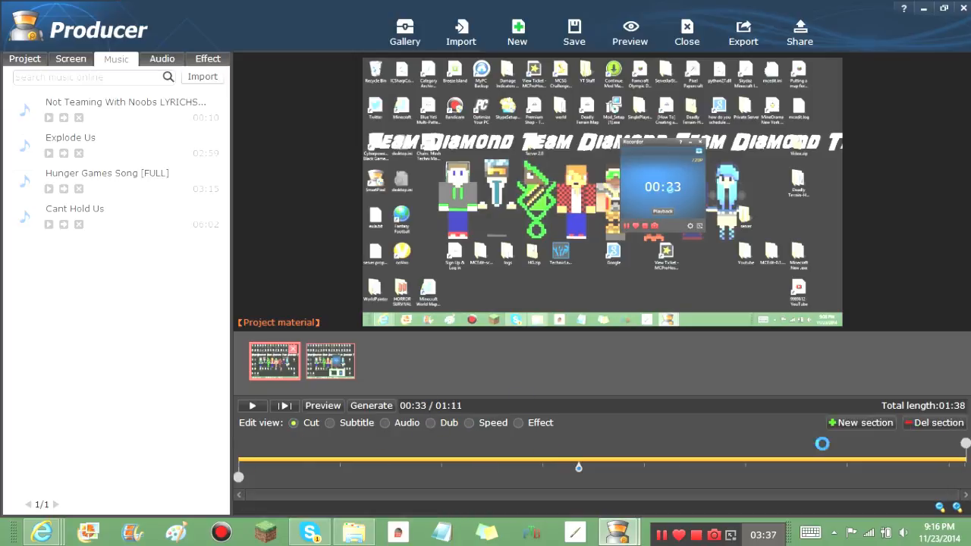
pyautogui.moveTo(965, 444); pyautogui.dragTo(345, 451)
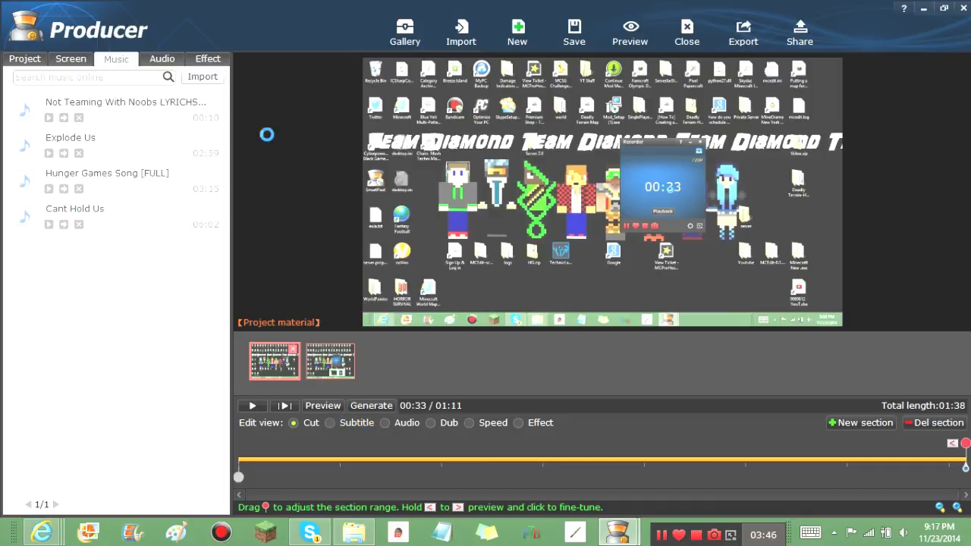
pyautogui.click(196, 61)
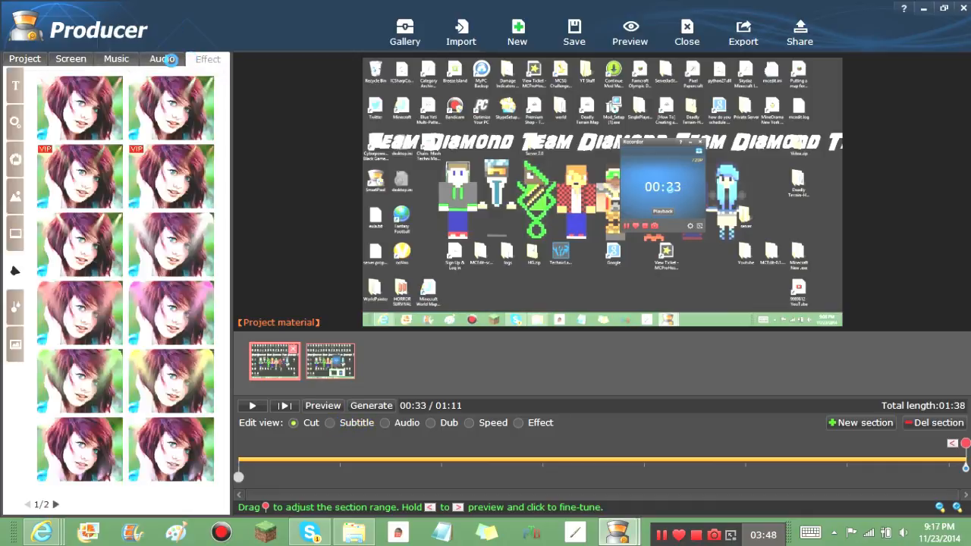
# Step: Show the Audio sound-effect library (Trumpet, Gunshot, Siren) instead of the music list, then choose Share
pyautogui.click(173, 60)
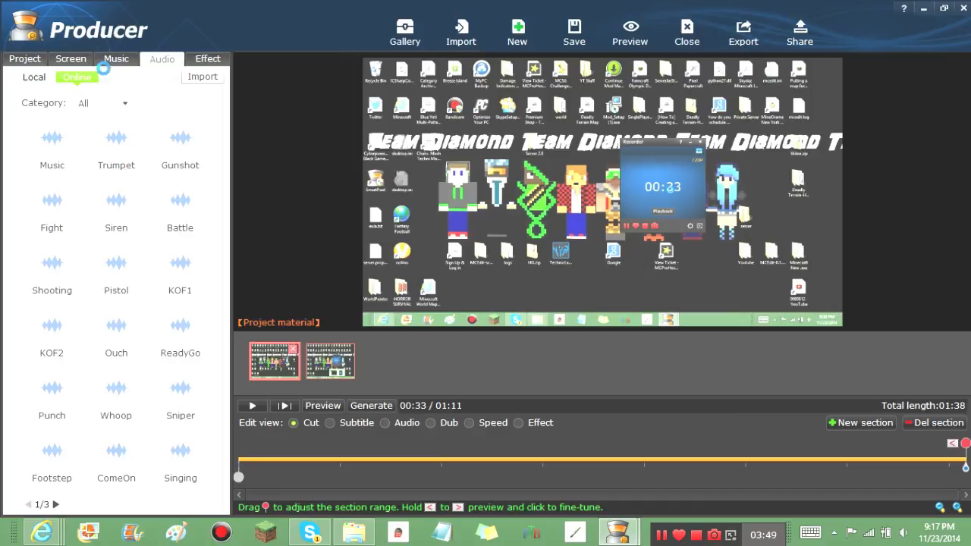
pyautogui.click(111, 60)
pyautogui.click(160, 58)
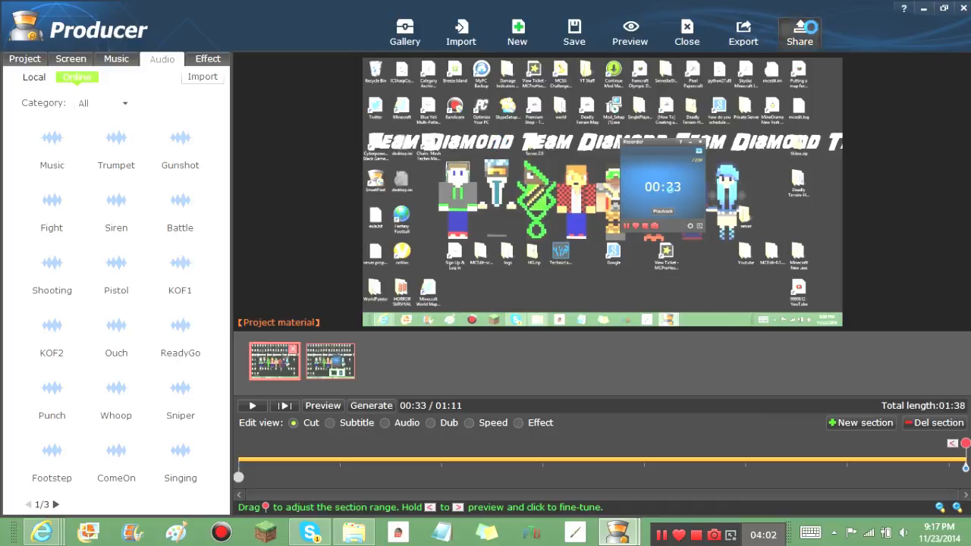
pyautogui.click(800, 32)
# Step: Review the Export dialog with custom 1280x720 size selected, then cancel without exporting
pyautogui.click(445, 262)
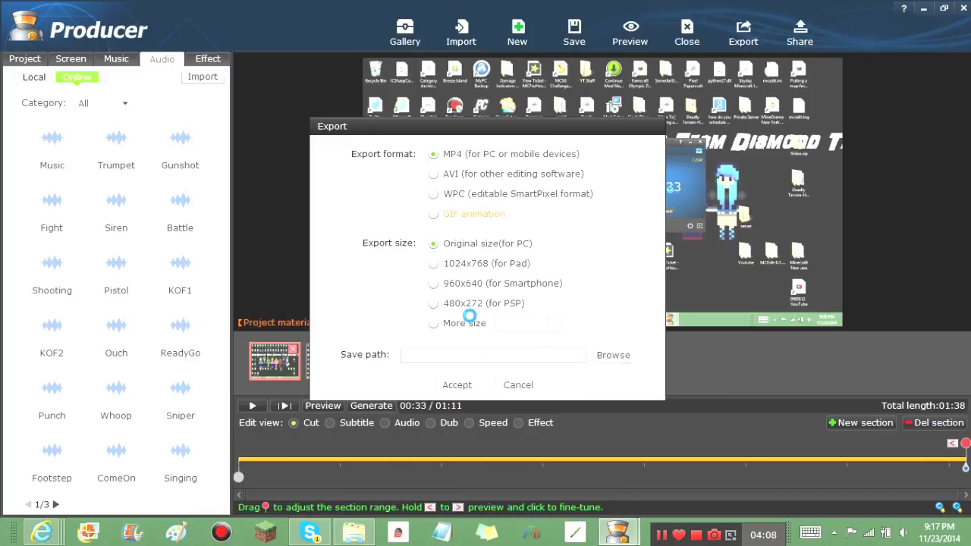
pyautogui.click(433, 324)
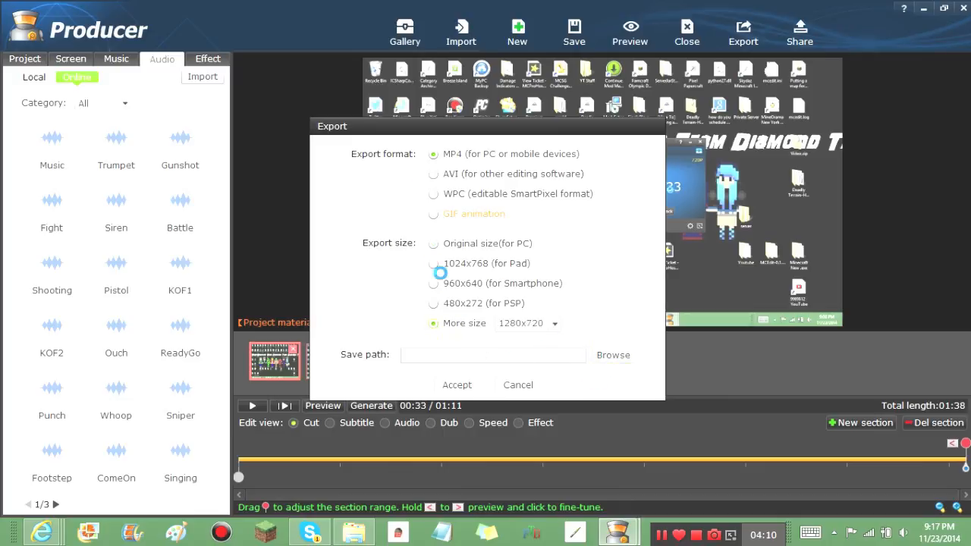
pyautogui.click(518, 384)
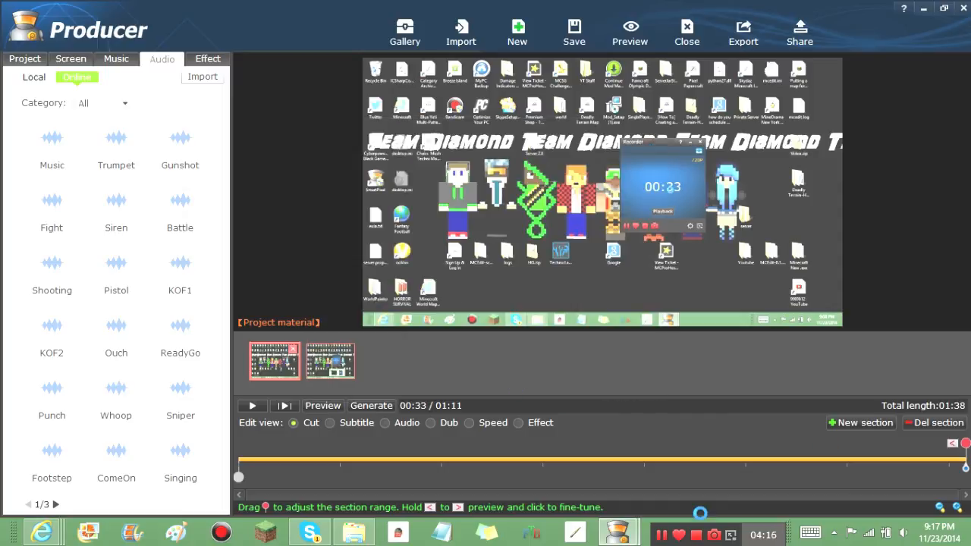
# Step: Move the recorder toolbar up, expand it and bring up its recording settings
pyautogui.moveTo(729, 534); pyautogui.dragTo(724, 493)
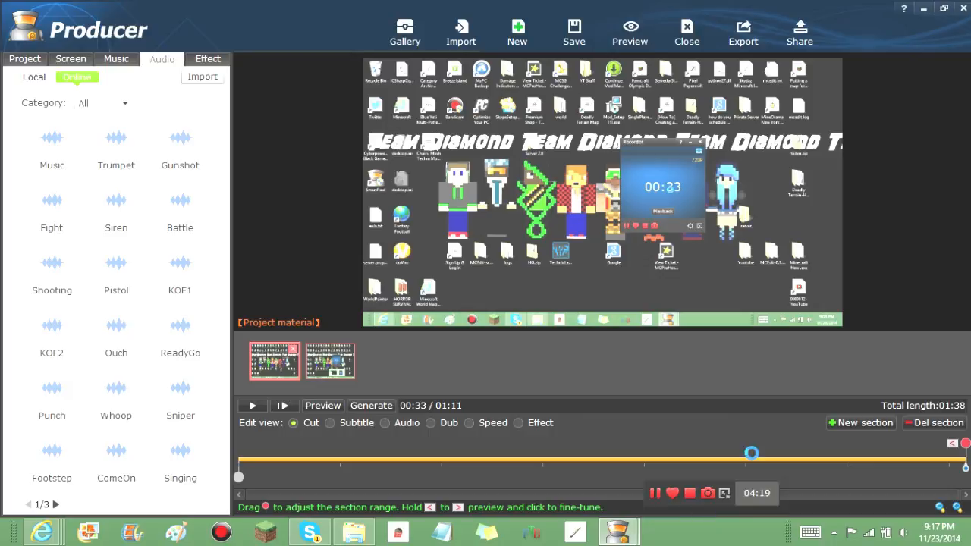
pyautogui.moveTo(751, 454); pyautogui.dragTo(753, 434)
pyautogui.click(735, 437)
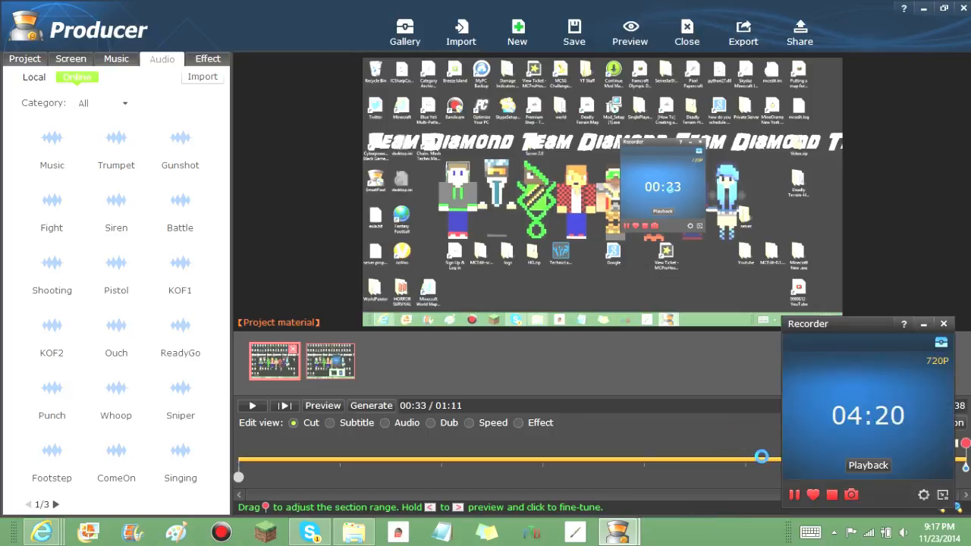
pyautogui.click(927, 494)
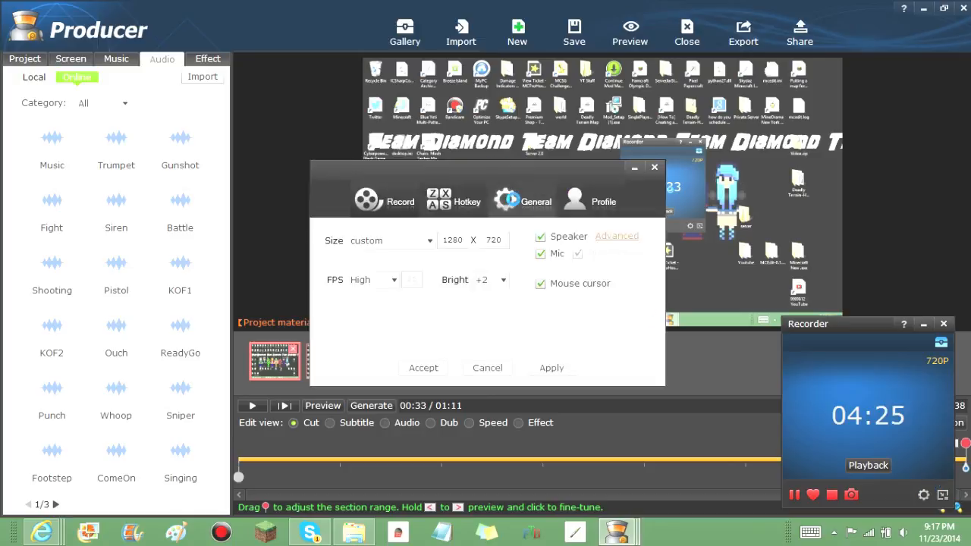
# Step: Review the recorder's Profile license, General save directory and Hotkey assignments, then return to size and quality
pyautogui.click(592, 202)
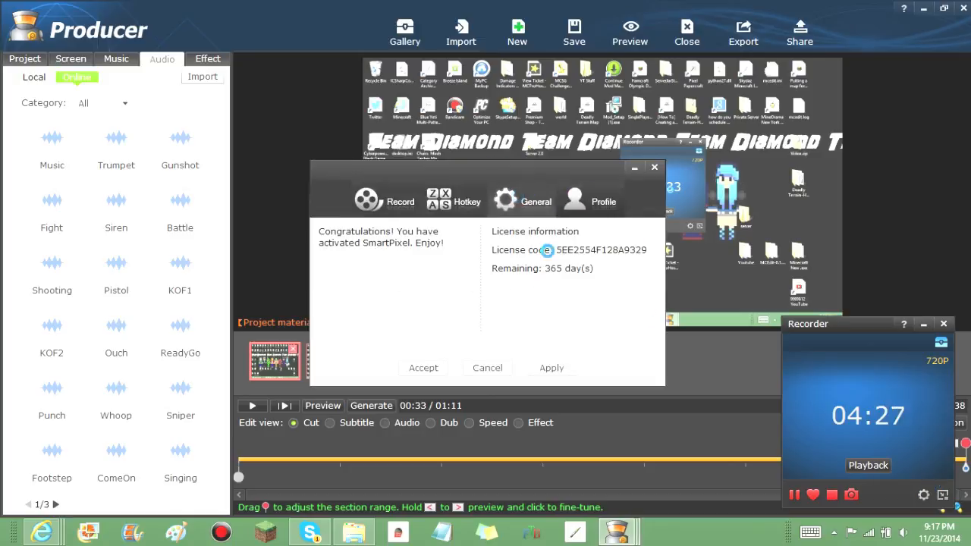
pyautogui.click(523, 202)
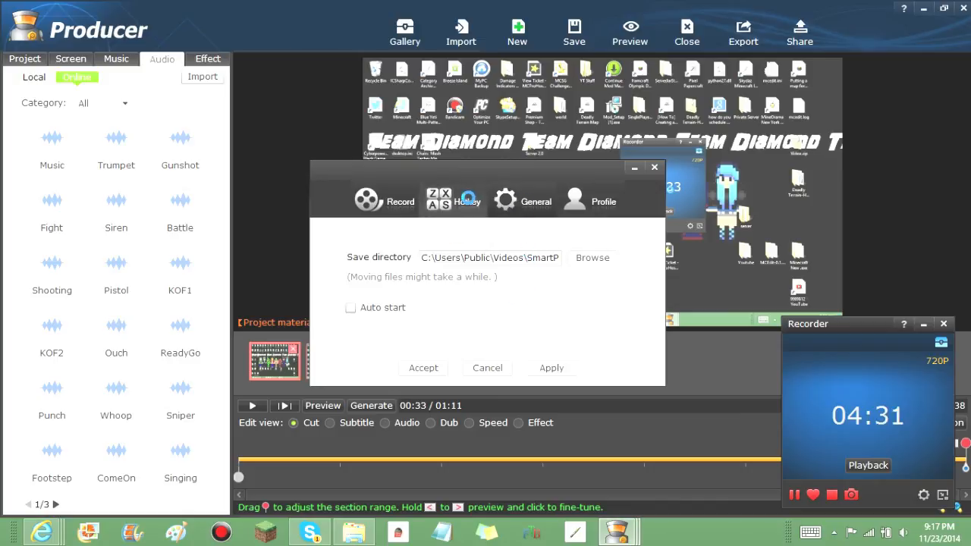
pyautogui.click(461, 201)
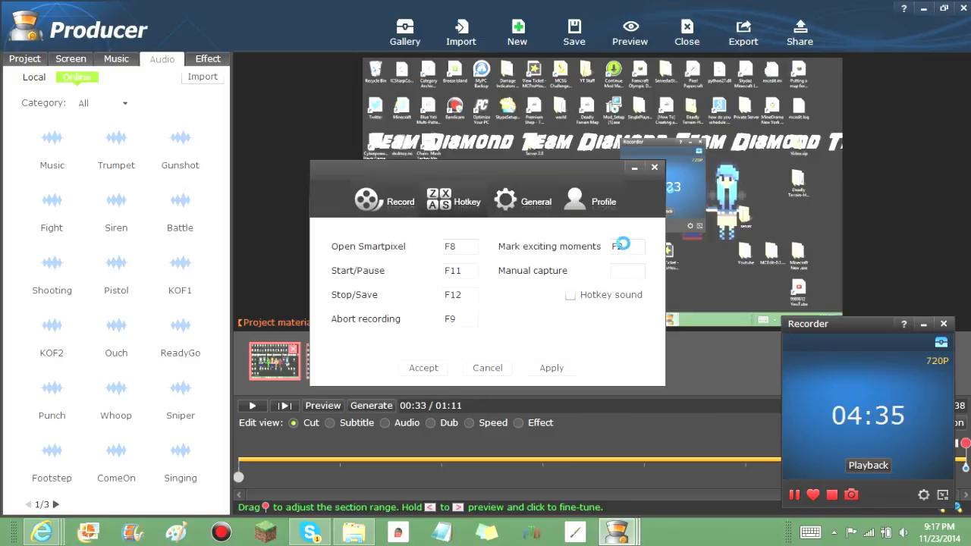
pyautogui.click(404, 202)
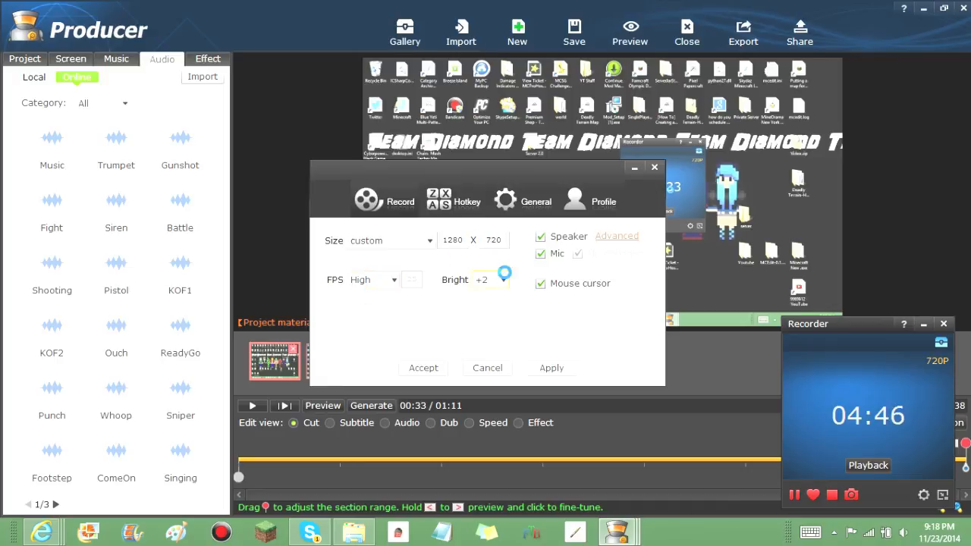
# Step: Keep brightness at +2, glance through Profile, General and Hotkey again, and close the recorder settings
pyautogui.click(503, 280)
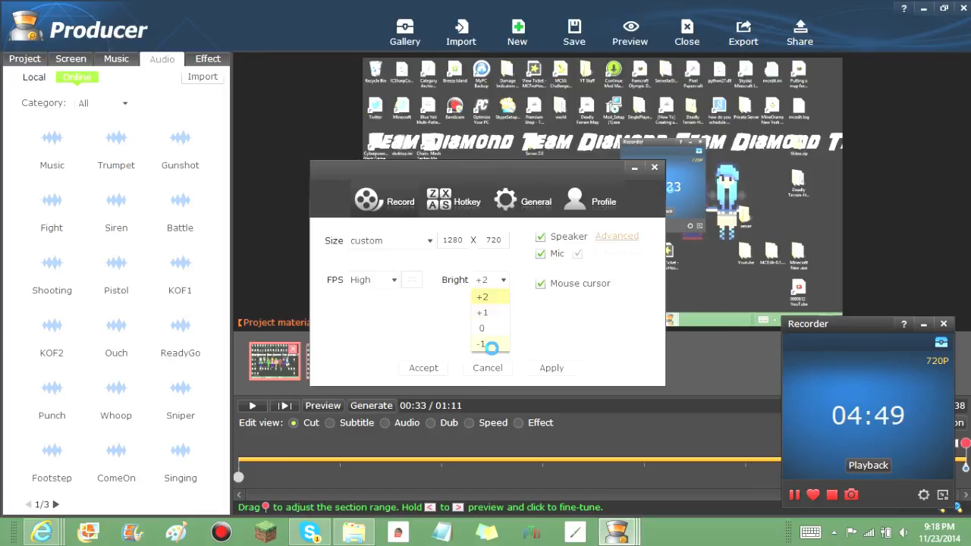
pyautogui.click(486, 296)
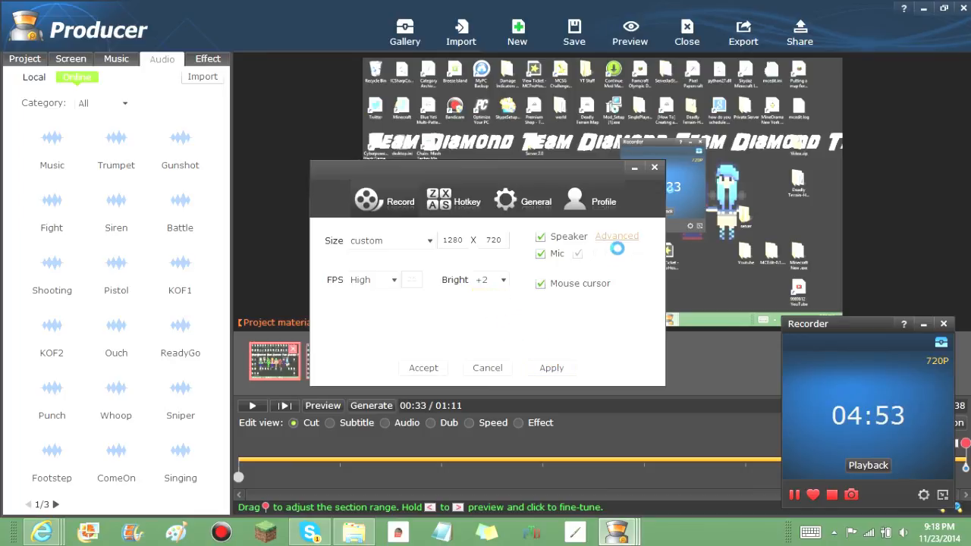
pyautogui.click(593, 203)
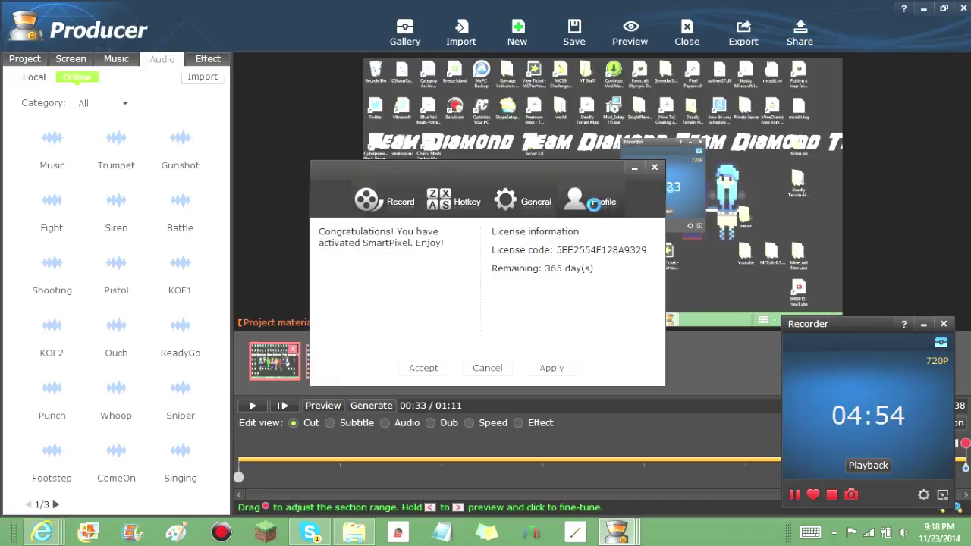
pyautogui.click(533, 200)
pyautogui.click(454, 201)
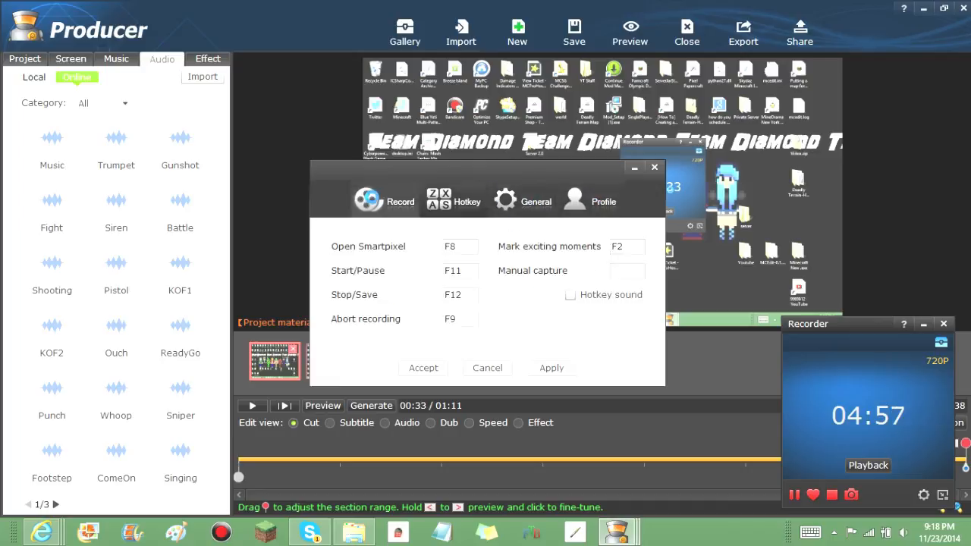
pyautogui.click(654, 165)
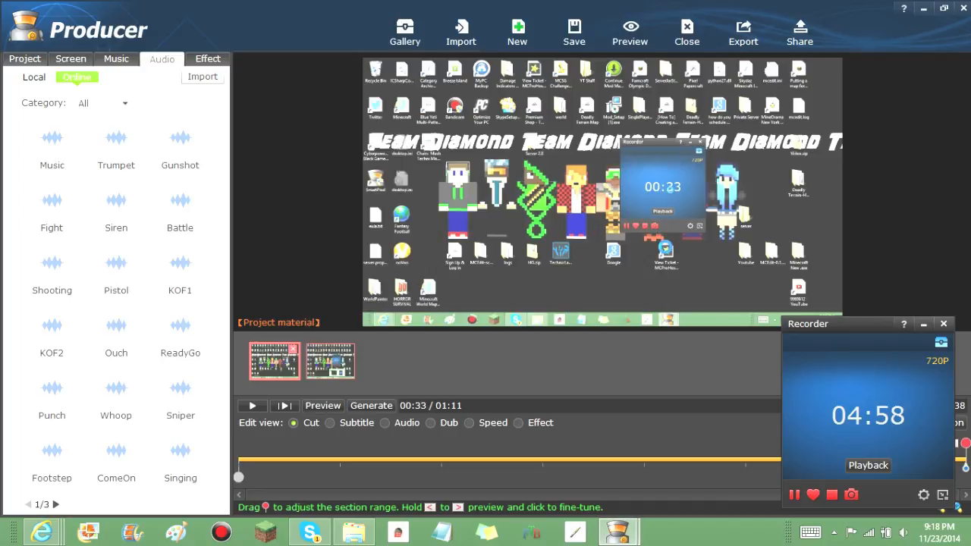
# Step: Collapse the recorder into its compact timer bar and bring Producer back to the front
pyautogui.click(940, 495)
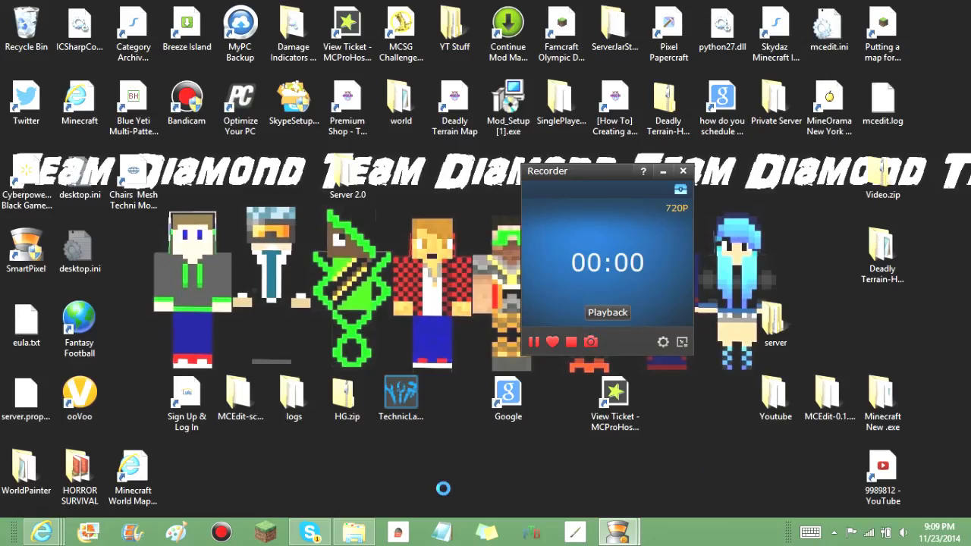
pyautogui.moveTo(616, 532)
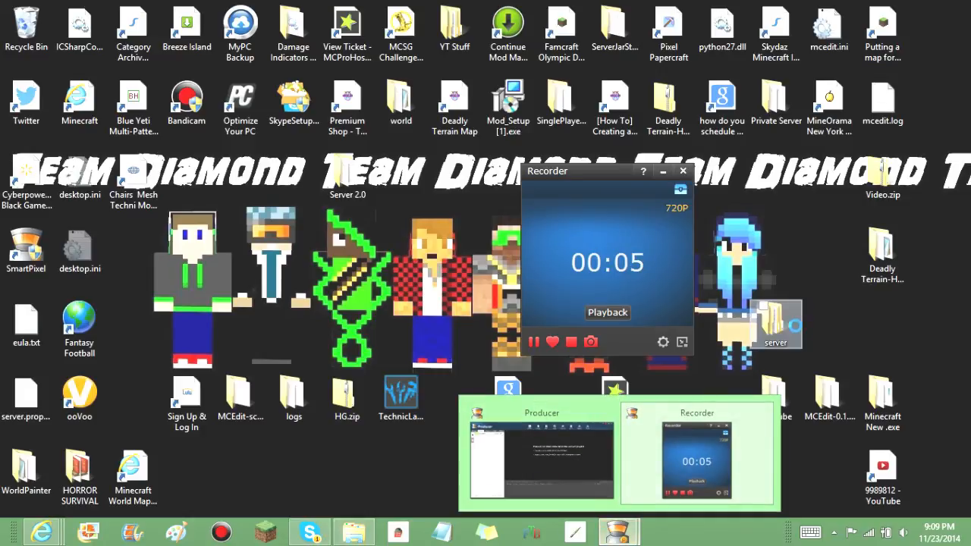
pyautogui.click(586, 441)
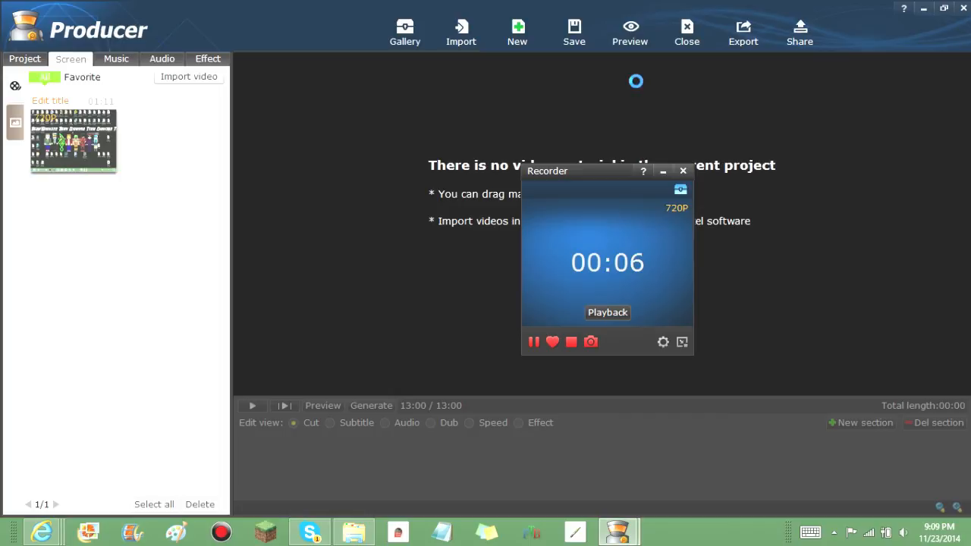
# Step: Move the recorder aside, try exporting and adding the 01:11 clip, accepting both stop-recording warnings
pyautogui.moveTo(585, 172)
pyautogui.mouseDown()
pyautogui.moveTo(781, 433)
pyautogui.moveTo(884, 494)
pyautogui.moveTo(789, 542)
pyautogui.mouseUp()
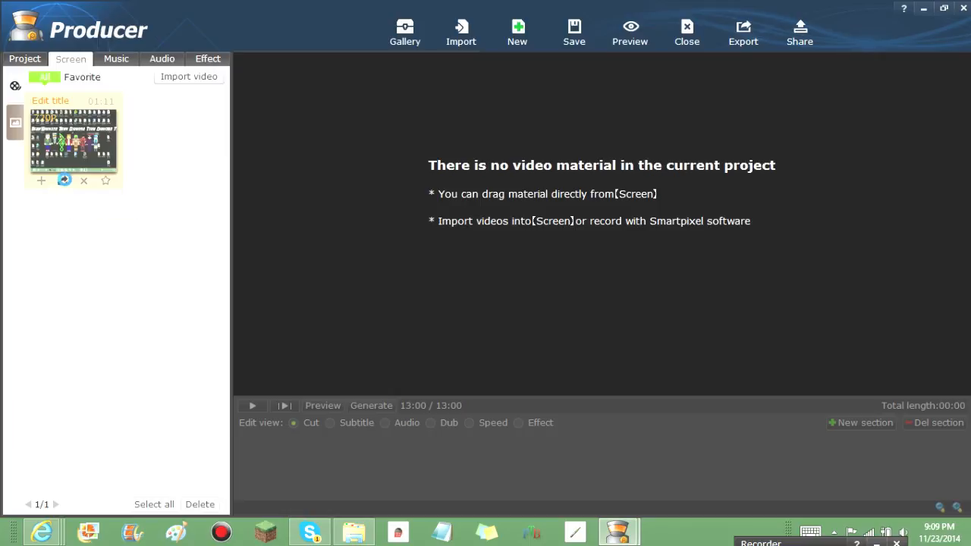
pyautogui.click(64, 180)
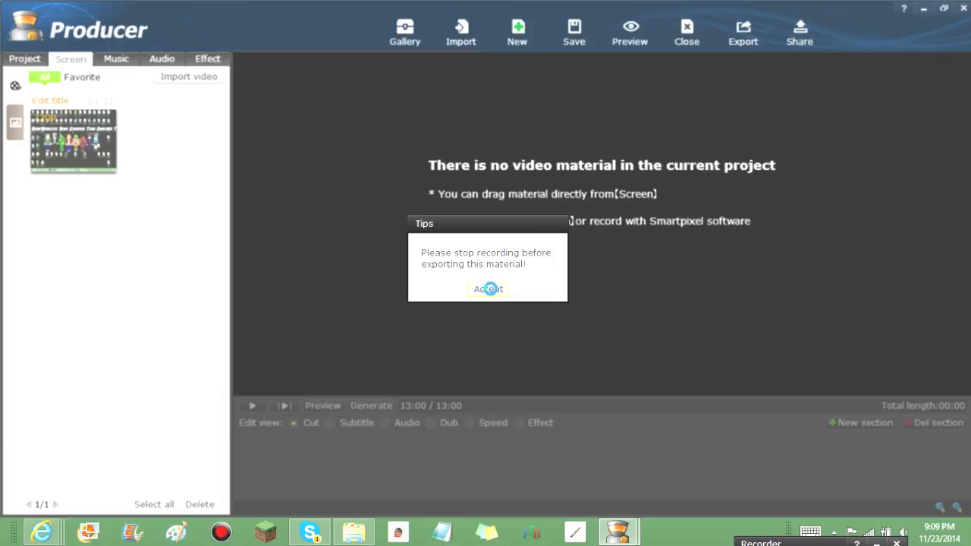
pyautogui.click(488, 289)
pyautogui.moveTo(93, 148); pyautogui.dragTo(521, 224)
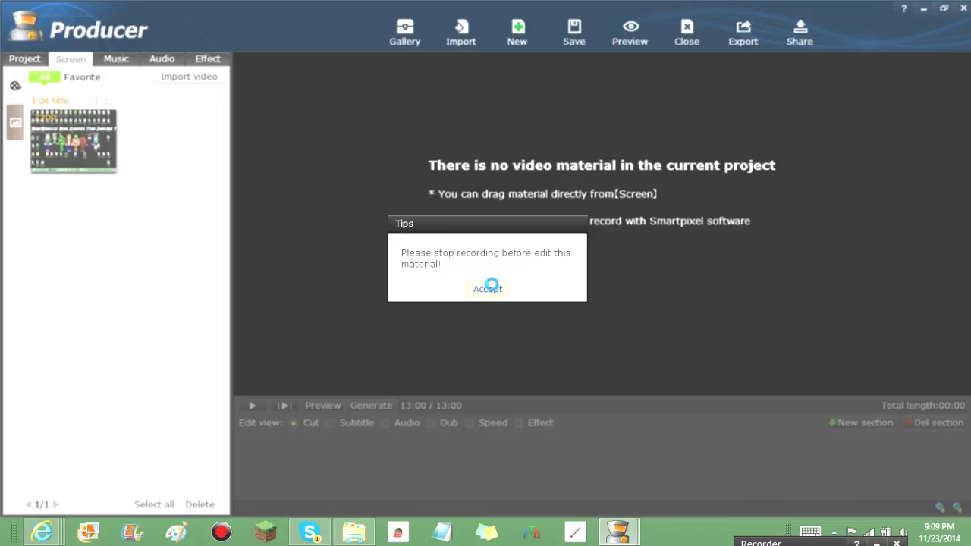
pyautogui.click(492, 287)
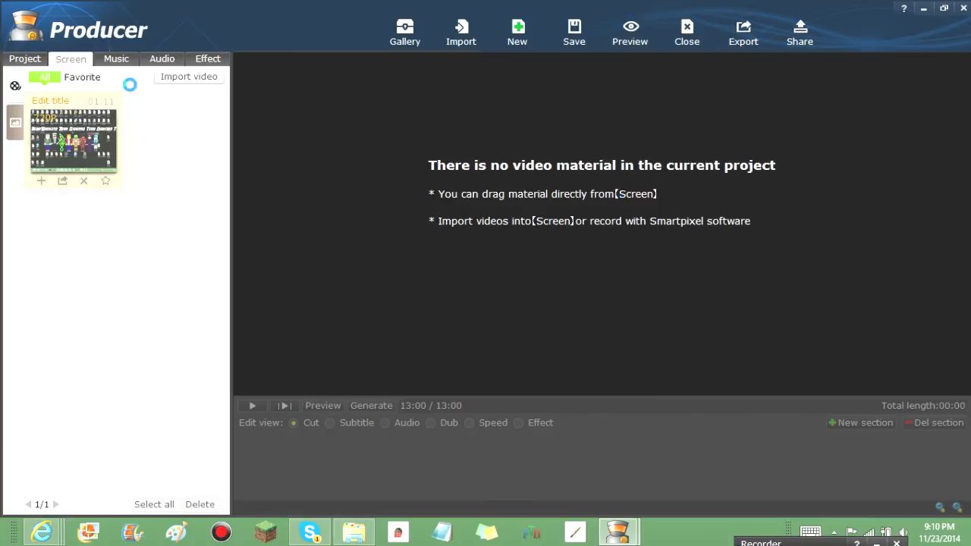
# Step: Show the music library, check the YouTube/Facebook sharing dialog and close it
pyautogui.click(118, 59)
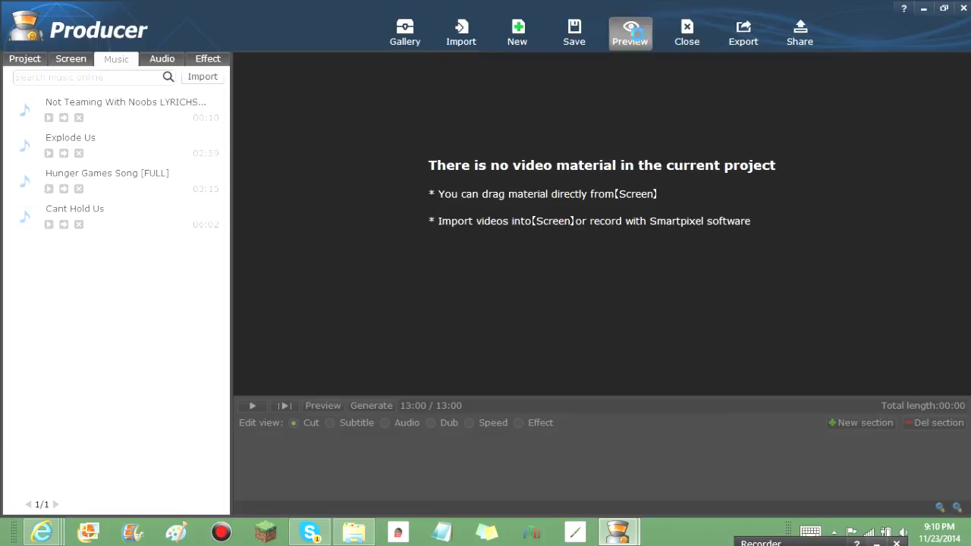
pyautogui.click(800, 31)
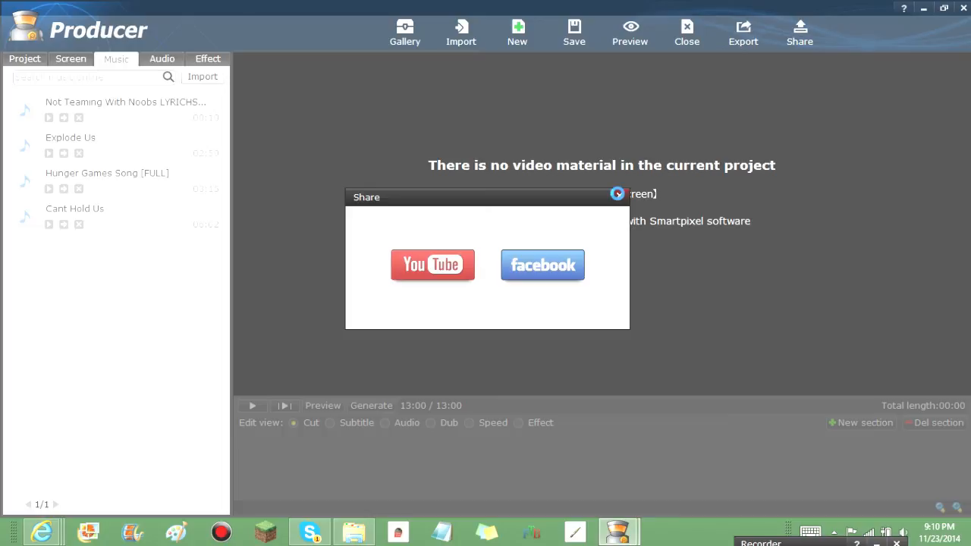
pyautogui.click(619, 196)
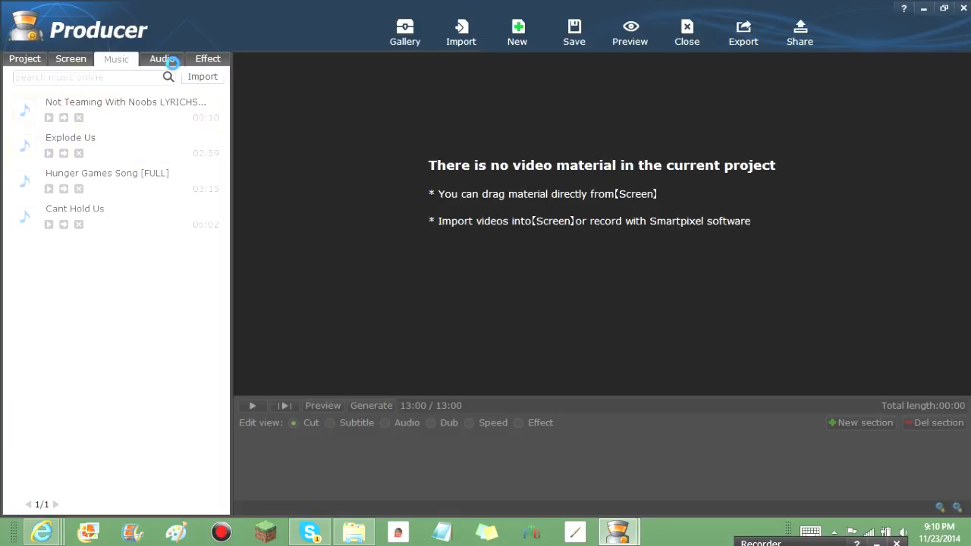
# Step: List the online sound effects, then show the visual effects library's decorative frame overlays
pyautogui.click(173, 59)
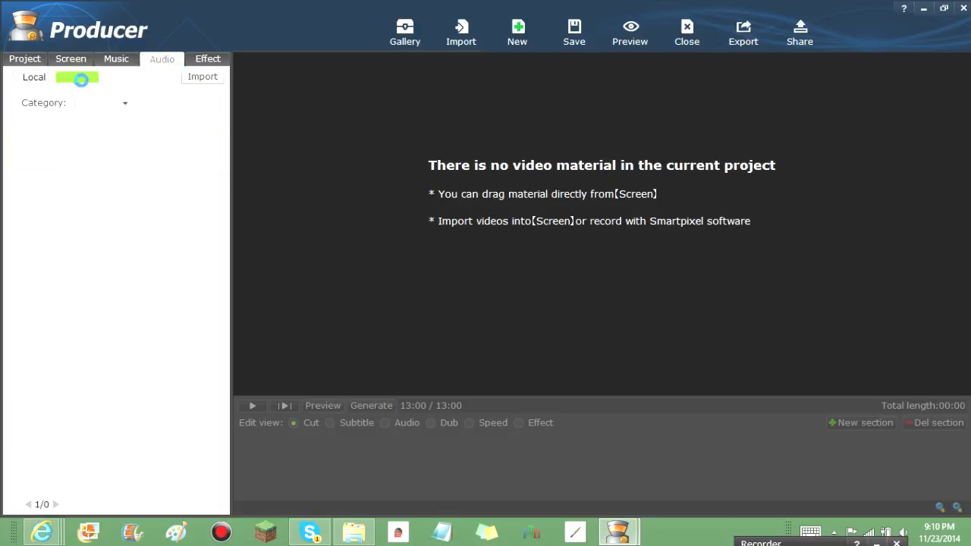
pyautogui.click(82, 76)
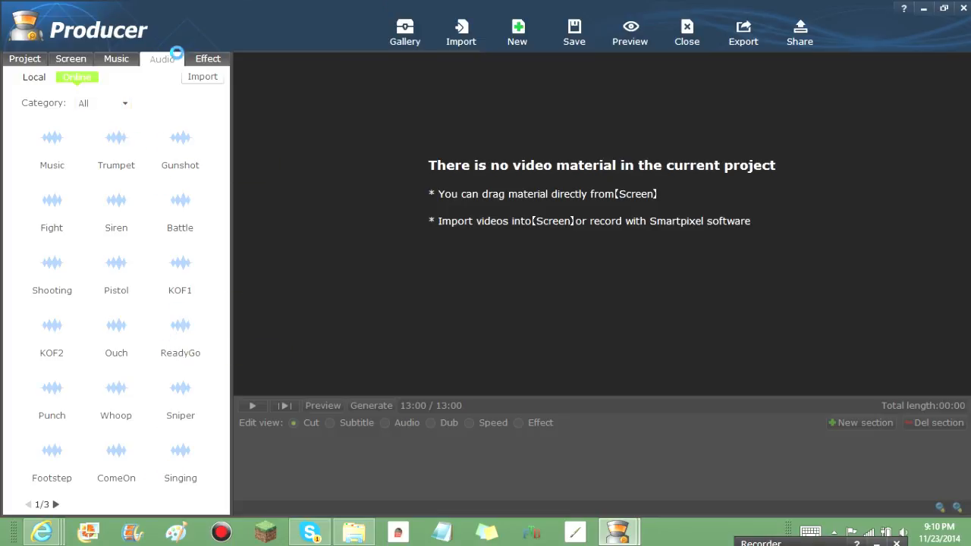
pyautogui.click(198, 58)
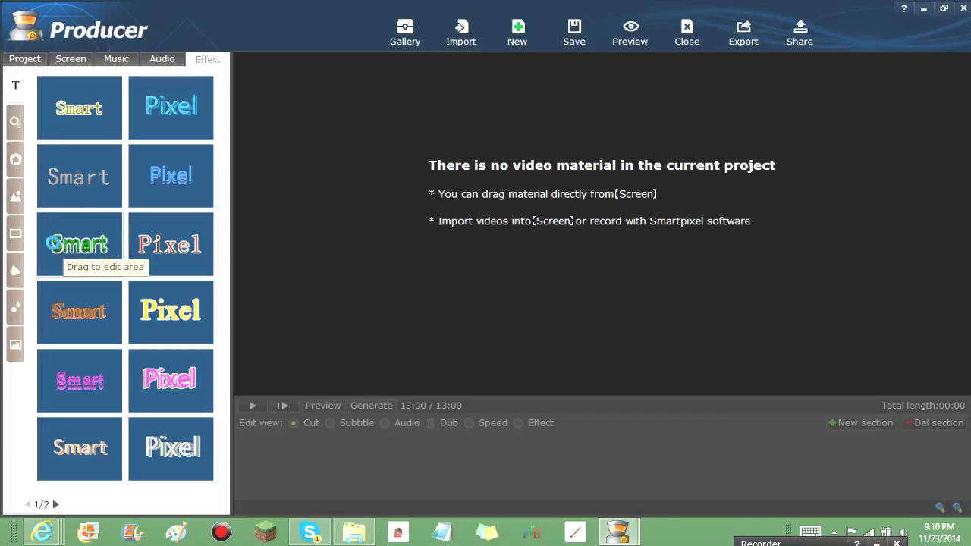
pyautogui.click(17, 228)
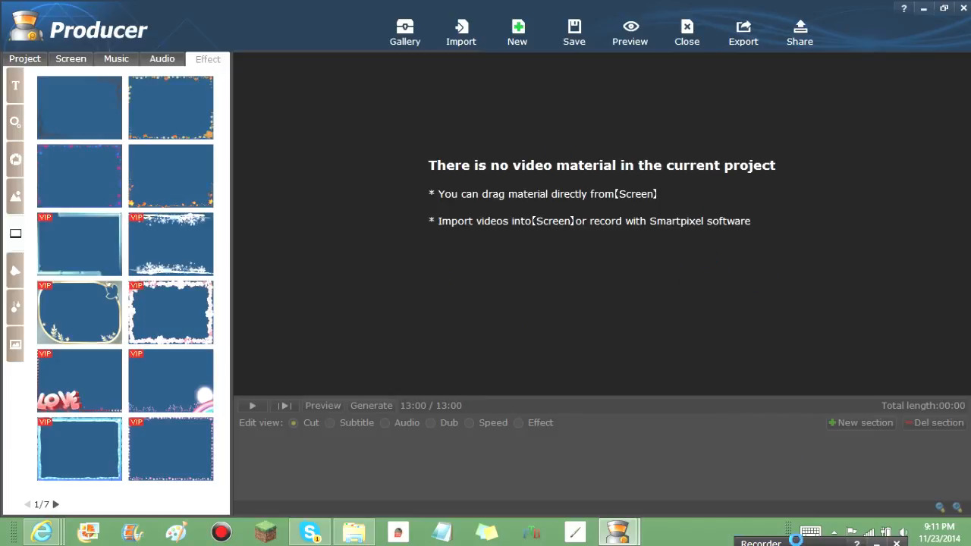
# Step: Bring the recorder window into view at the top-right and collapse it to the compact timer bar
pyautogui.moveTo(797, 542); pyautogui.dragTo(618, 155)
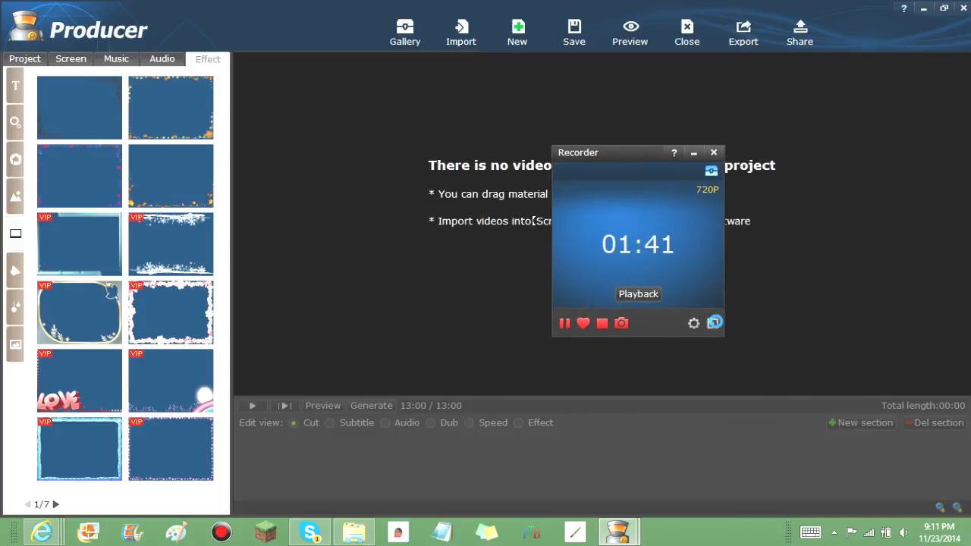
pyautogui.moveTo(653, 151)
pyautogui.mouseDown()
pyautogui.moveTo(913, 6)
pyautogui.moveTo(884, 11)
pyautogui.mouseUp()
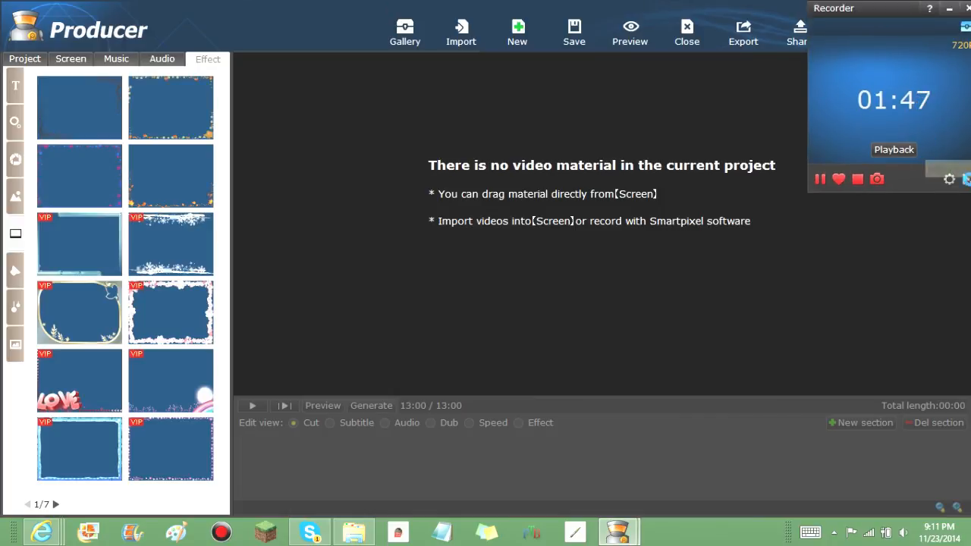
pyautogui.click(967, 179)
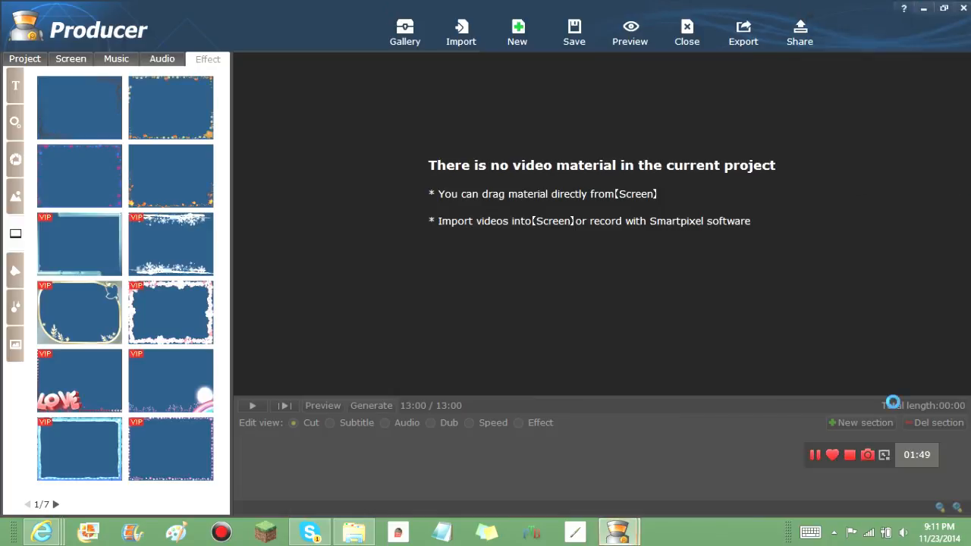
# Step: Move the timer bar around and park it on the taskbar at the bottom
pyautogui.moveTo(880, 454); pyautogui.dragTo(91, 10)
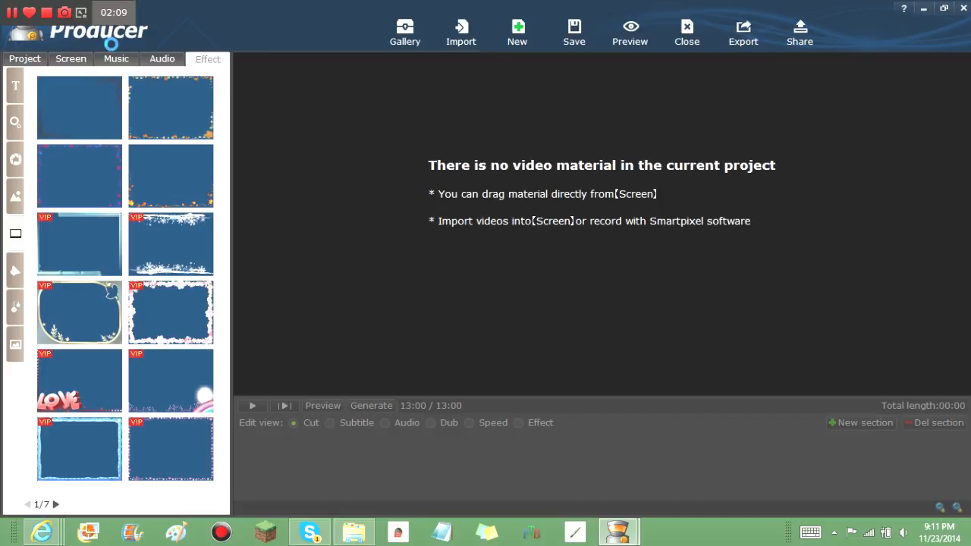
pyautogui.moveTo(132, 12); pyautogui.dragTo(650, 387)
pyautogui.moveTo(796, 540); pyautogui.dragTo(682, 521)
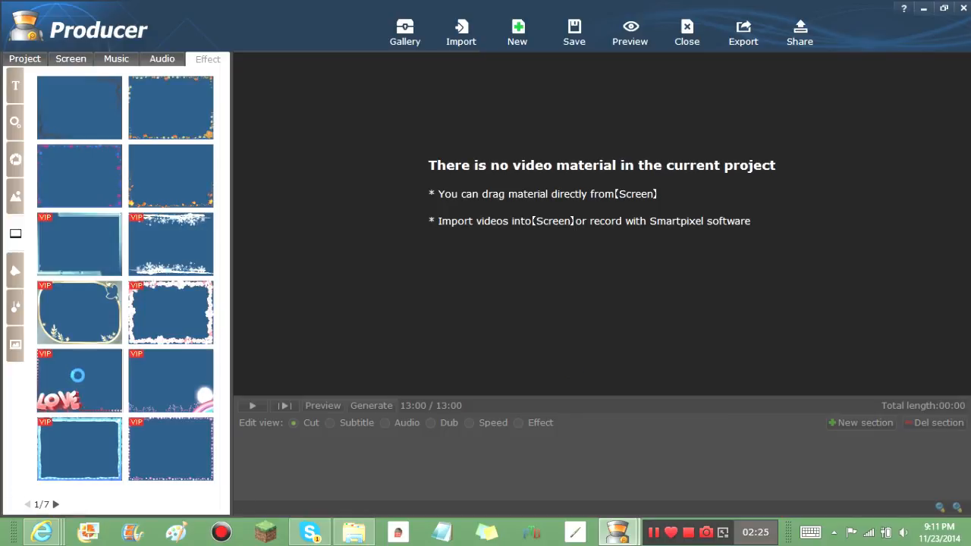
# Step: Switch the timeline to effect editing, change effect category, and show the recorded screen clips
pyautogui.doubleClick(77, 376)
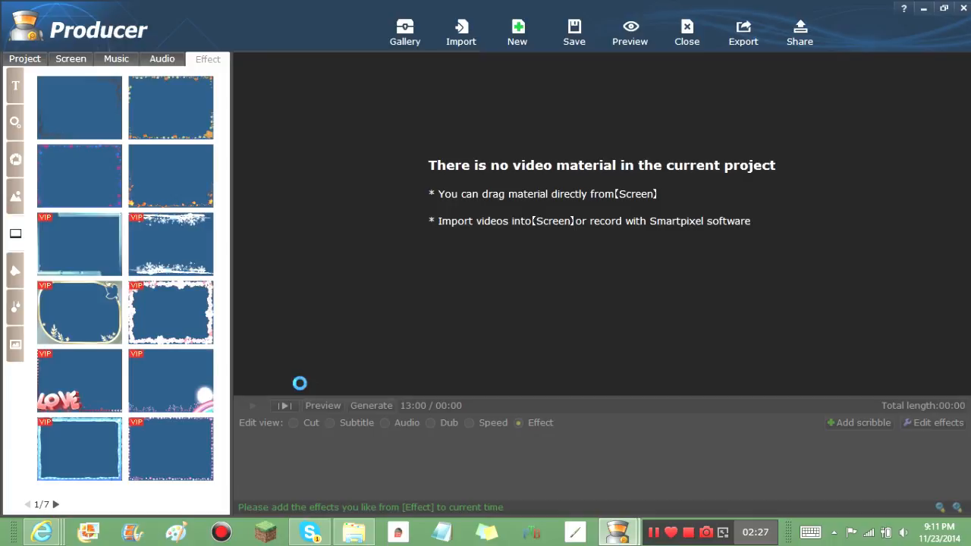
pyautogui.click(15, 270)
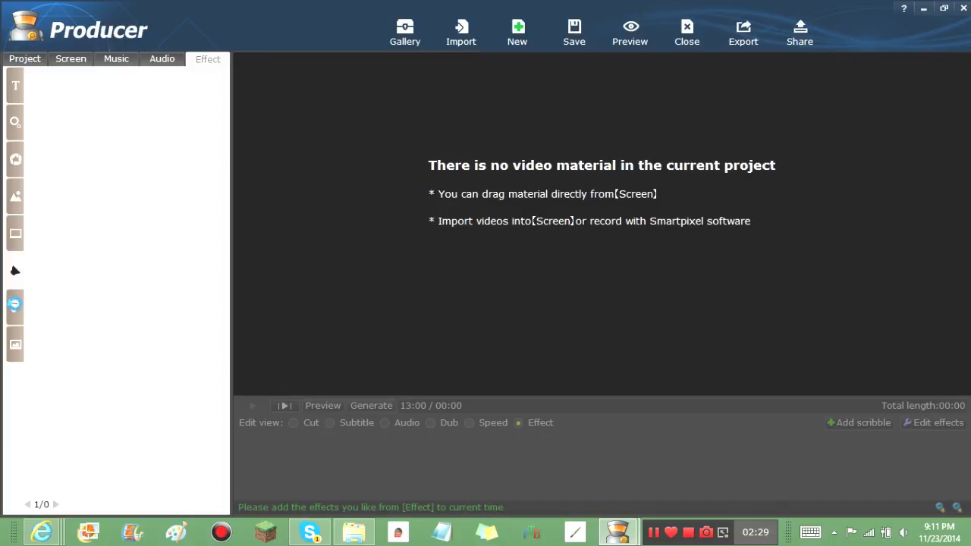
pyautogui.click(71, 59)
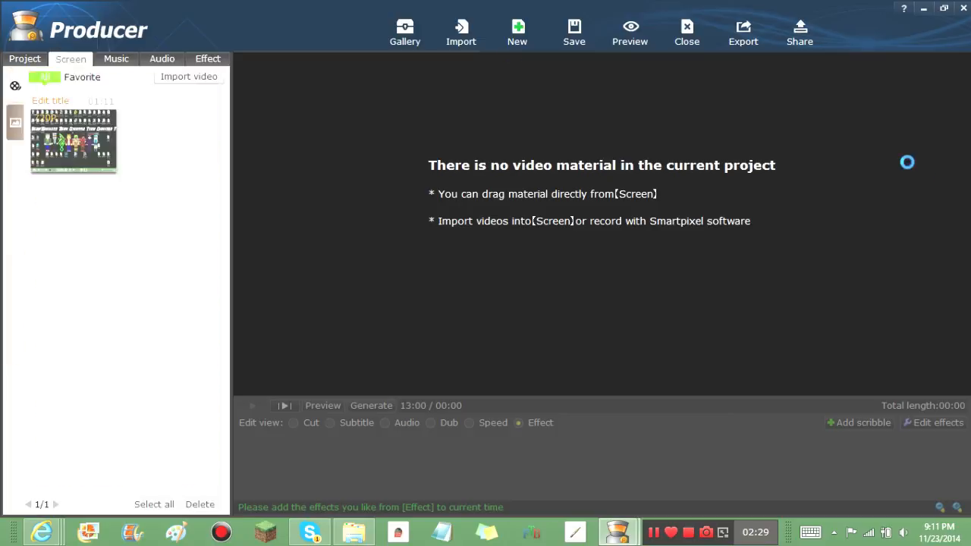